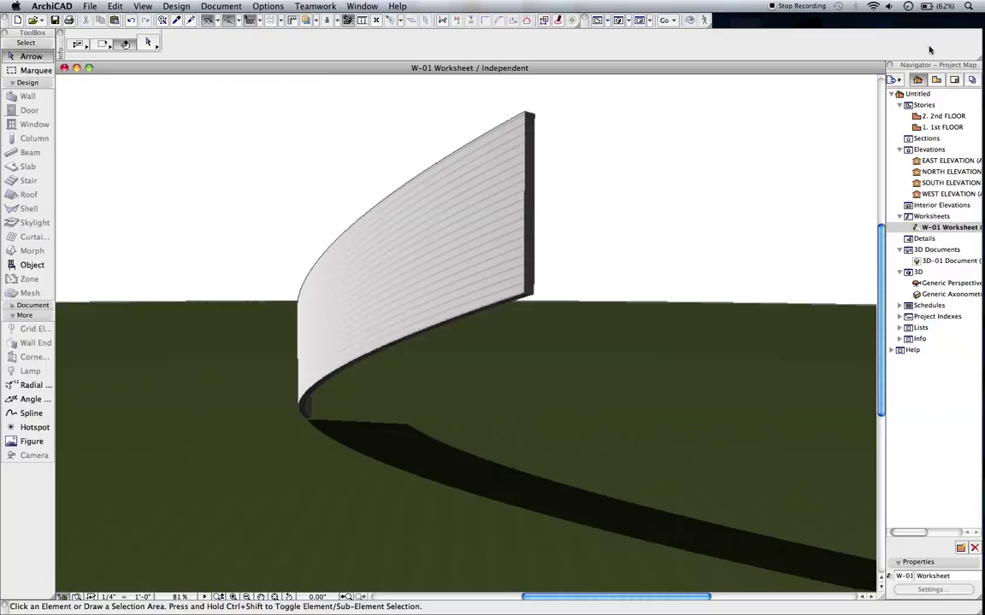
# Draw a three-point arc wall on the 1st floor plan, bowing downward across the upper middle of the site
pyautogui.doubleClick(943, 127)
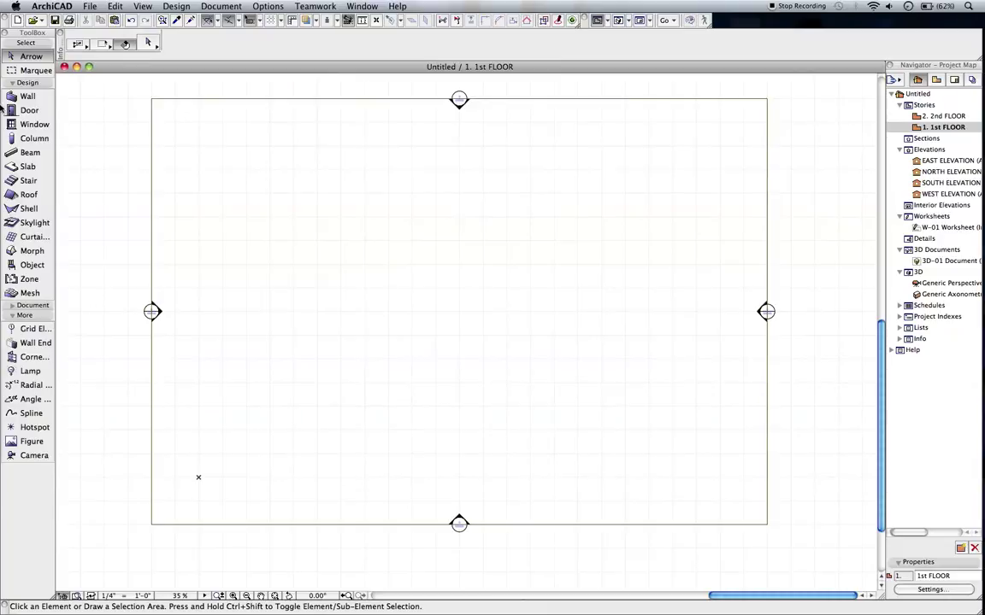
pyautogui.click(29, 96)
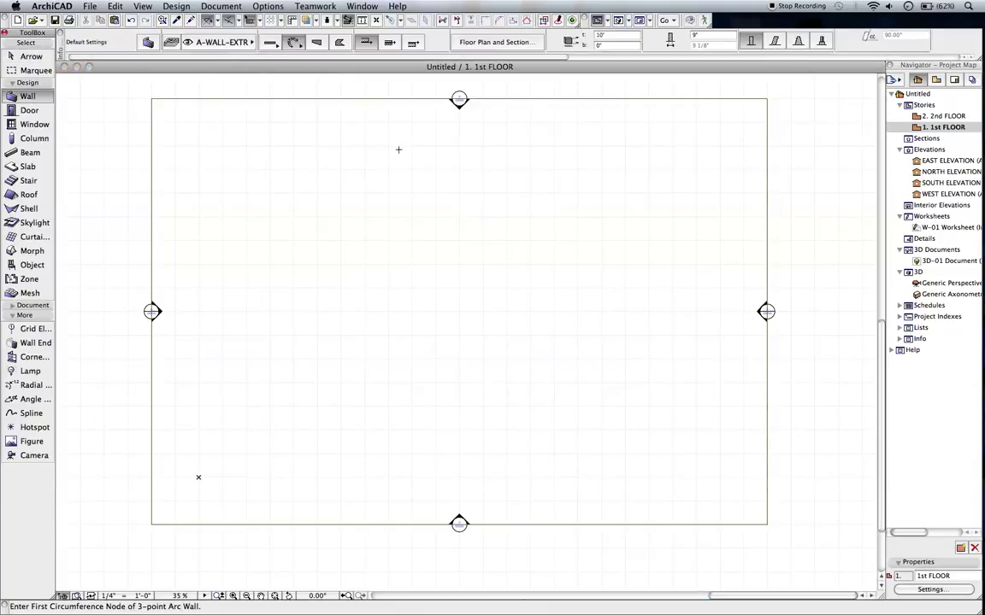
pyautogui.click(605, 225)
pyautogui.click(436, 256)
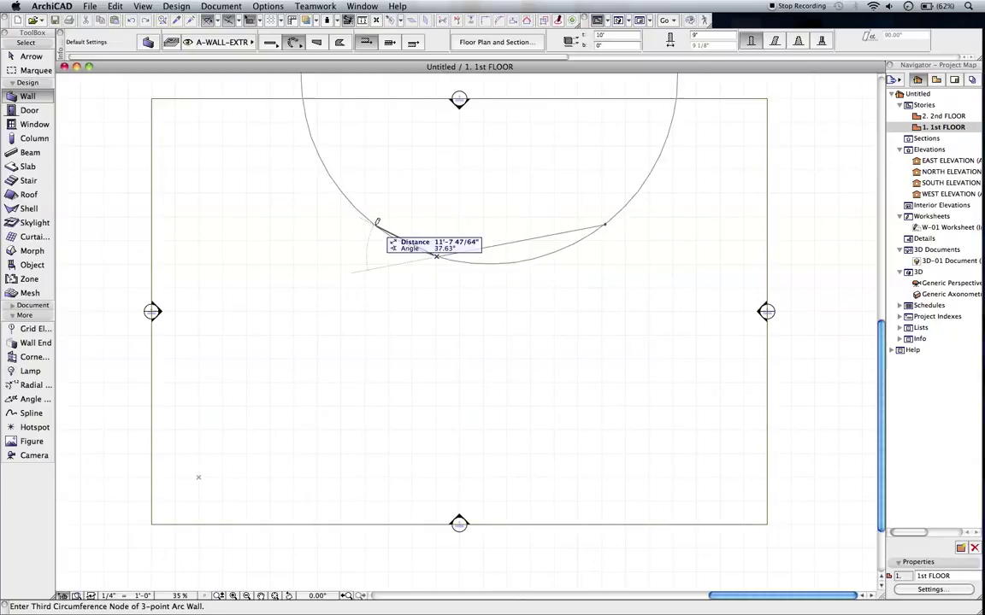
pyautogui.click(312, 223)
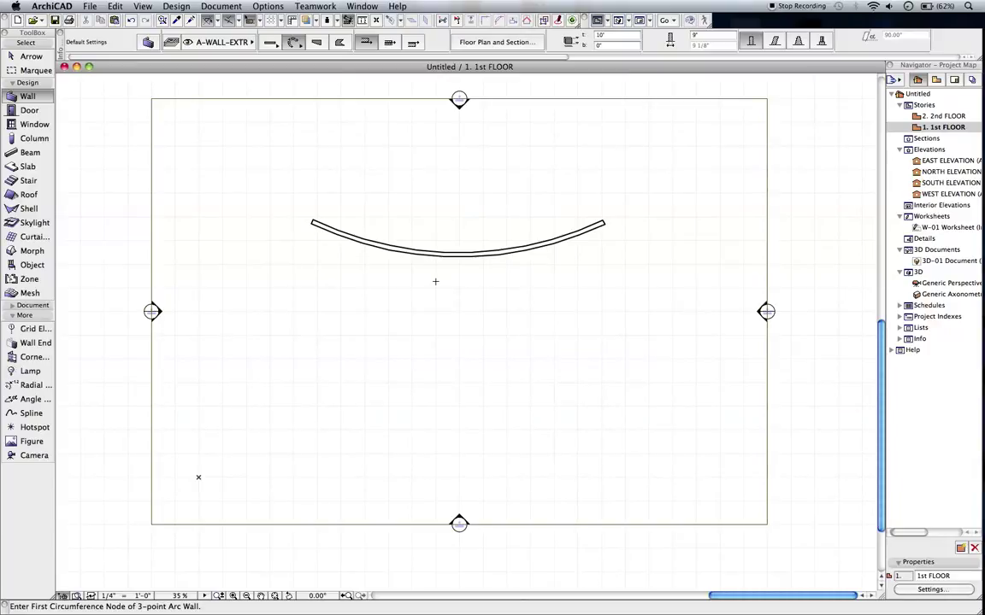
# Show the model in 3D and convert the curved wall to a morph
pyautogui.press('F3')
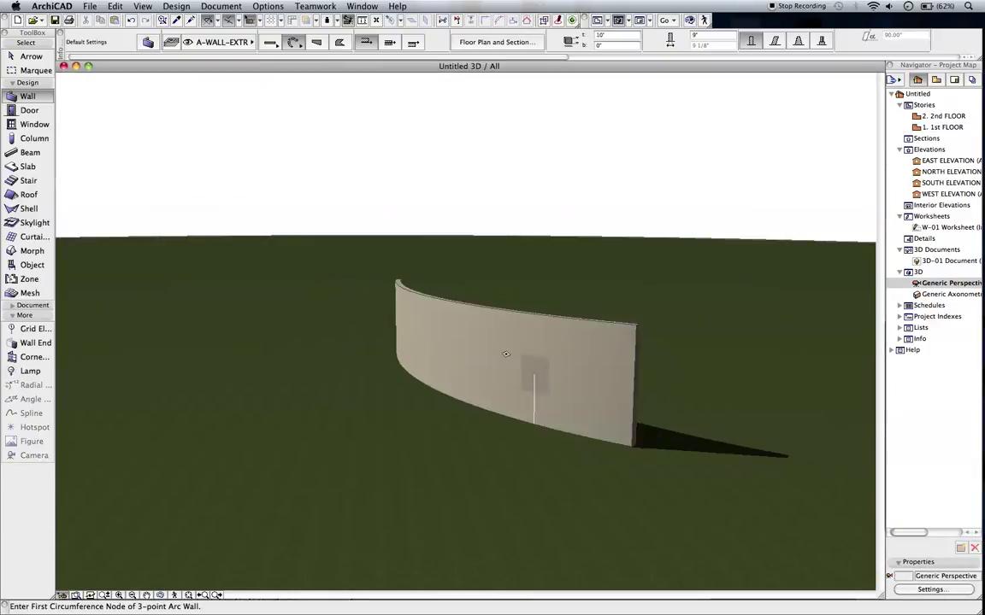
pyautogui.keyDown('shift'); pyautogui.click(432, 339); pyautogui.keyUp('shift')
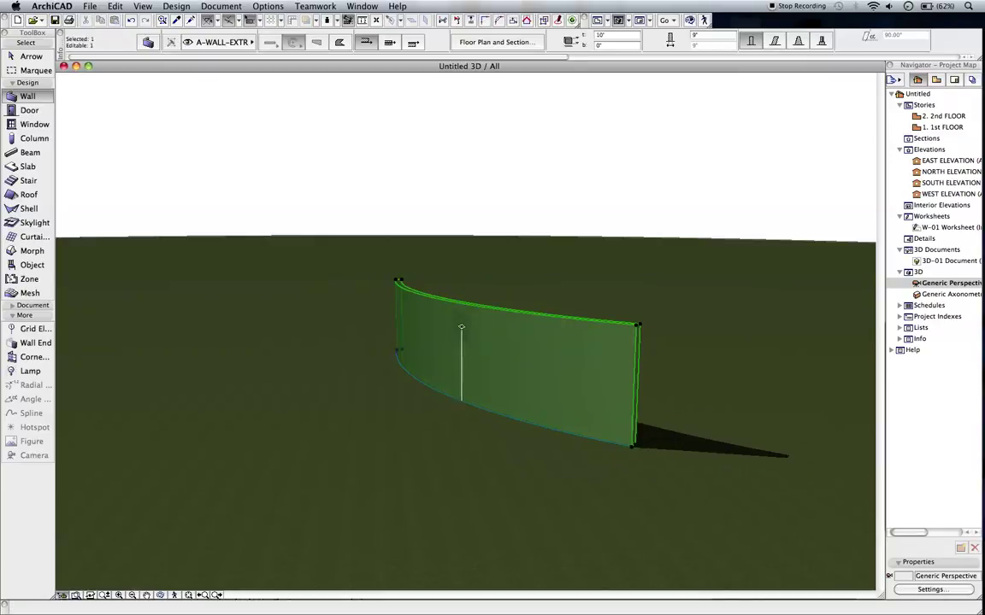
pyautogui.rightClick(462, 327)
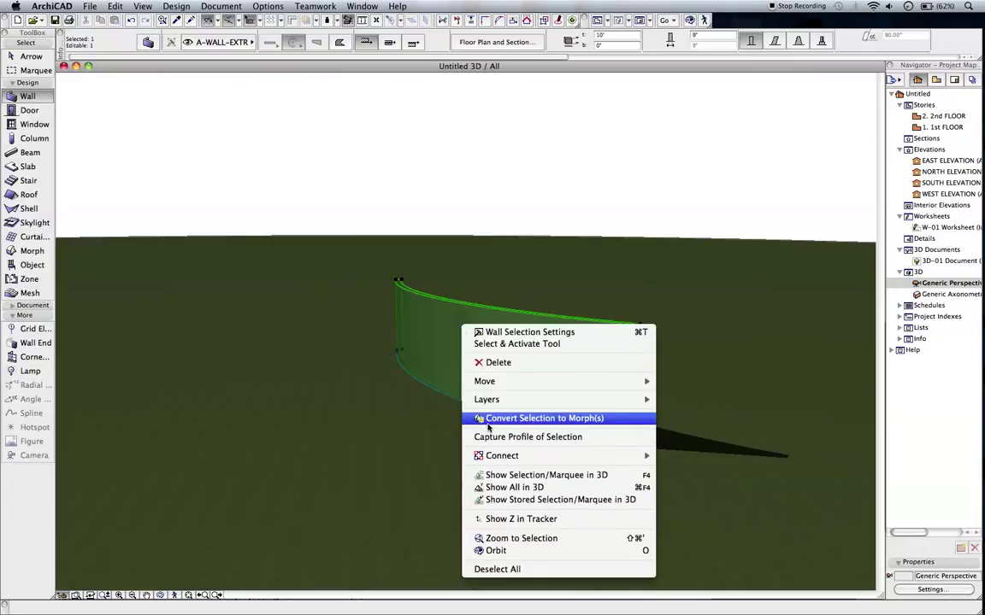
pyautogui.click(523, 423)
pyautogui.click(542, 422)
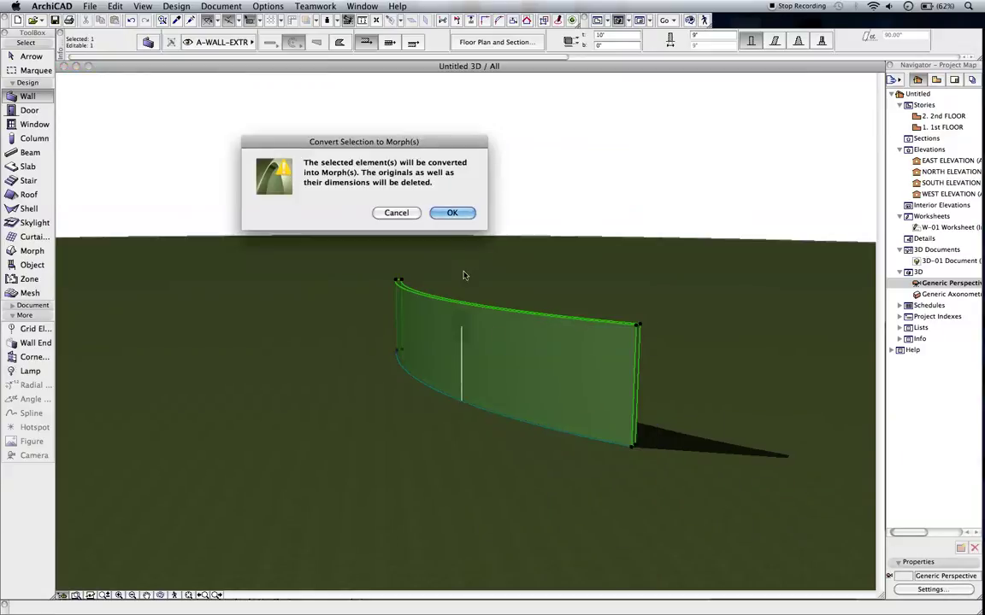
pyautogui.click(449, 214)
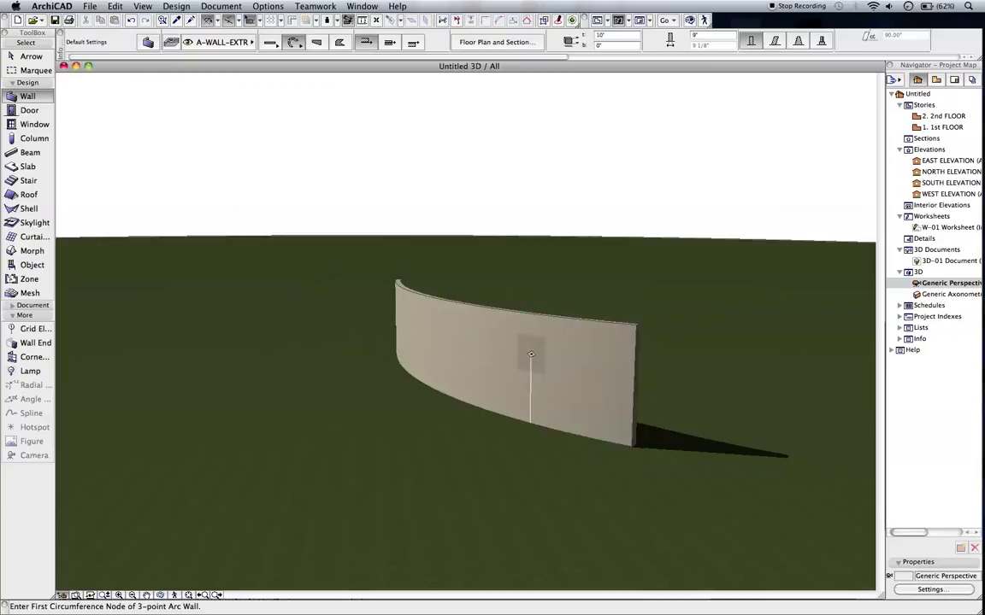
# Select the curved wall morph and start Box Stretch on it
pyautogui.keyDown('shift'); pyautogui.click(531, 355); pyautogui.keyUp('shift')
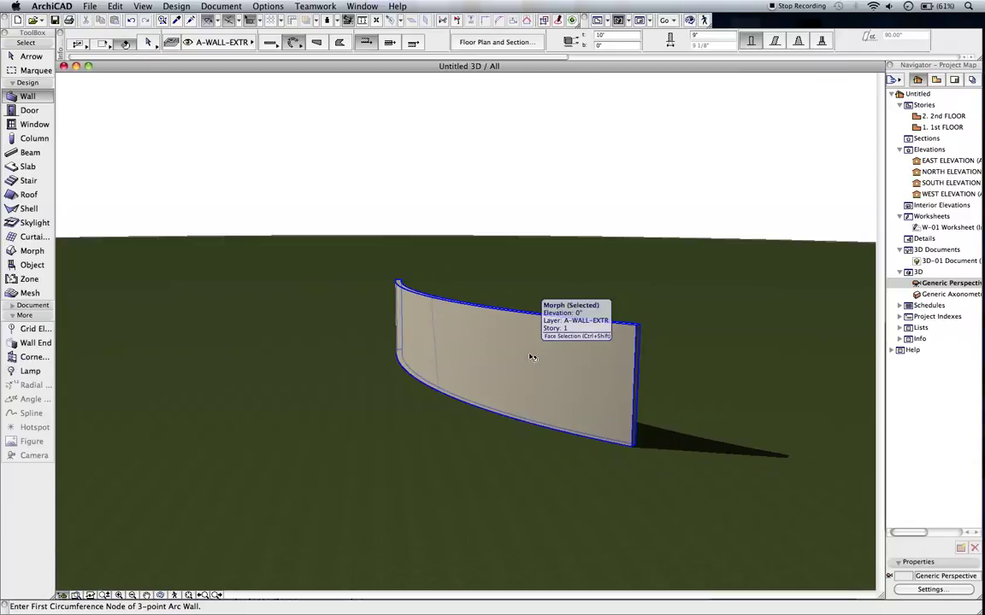
pyautogui.click(531, 355)
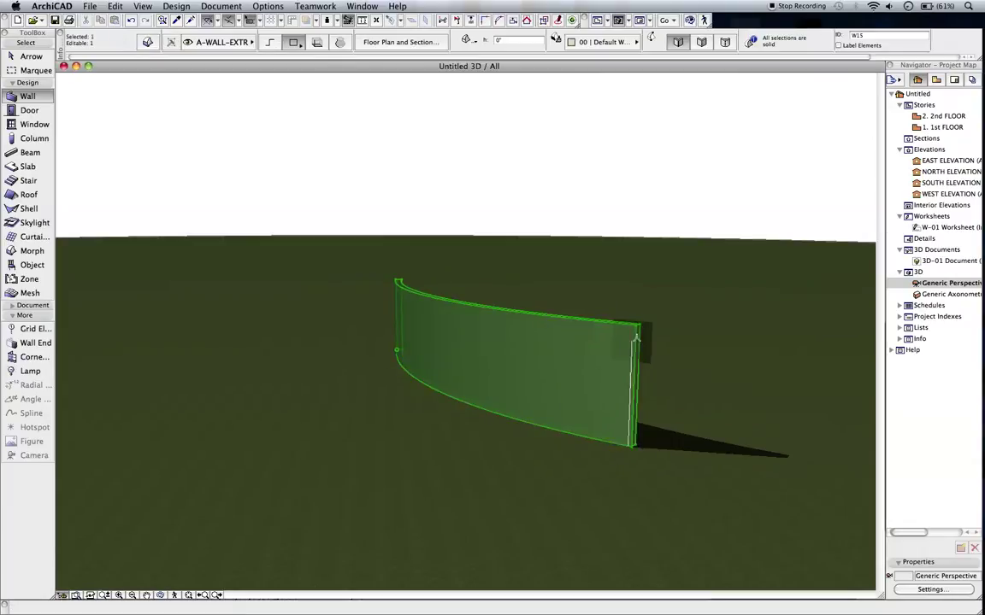
pyautogui.click(636, 344)
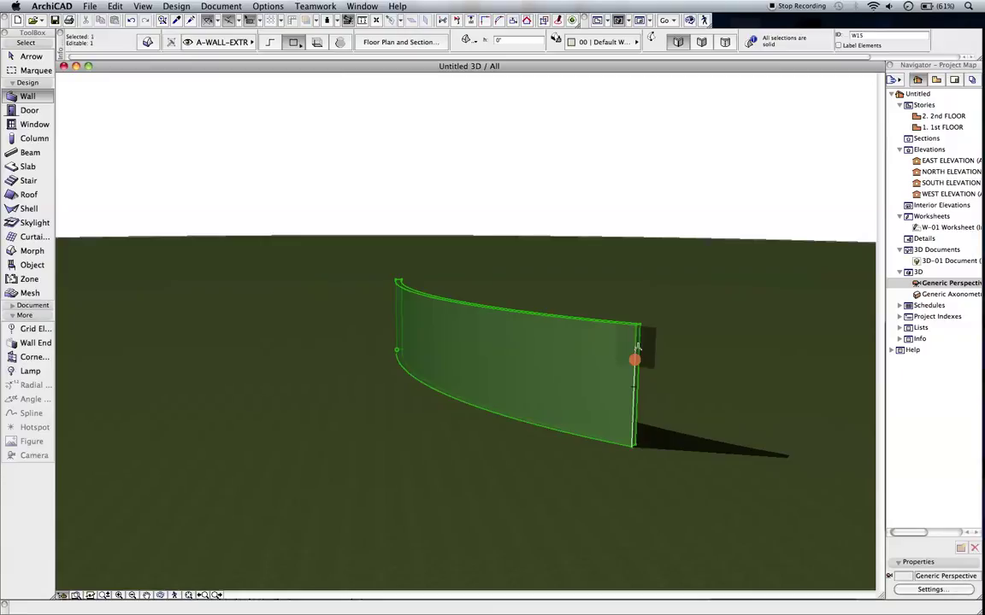
pyautogui.click(638, 346)
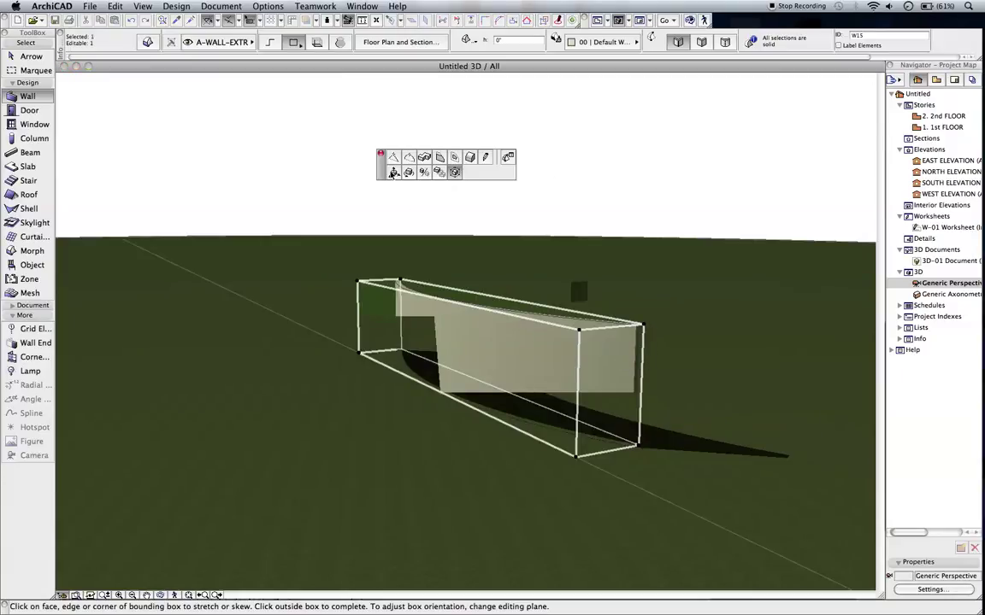
pyautogui.click(476, 204)
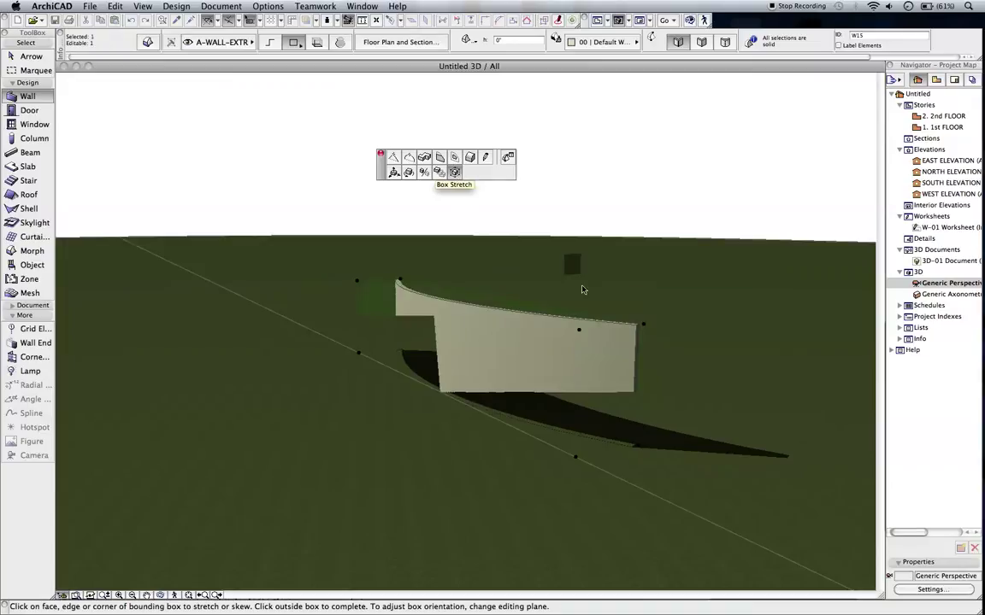
pyautogui.click(579, 354)
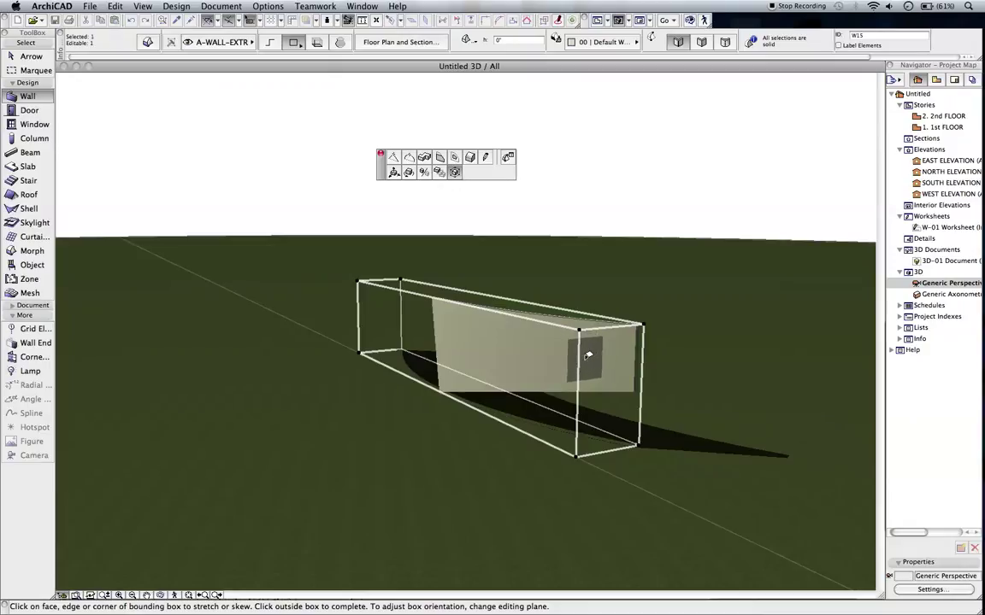
pyautogui.click(564, 355)
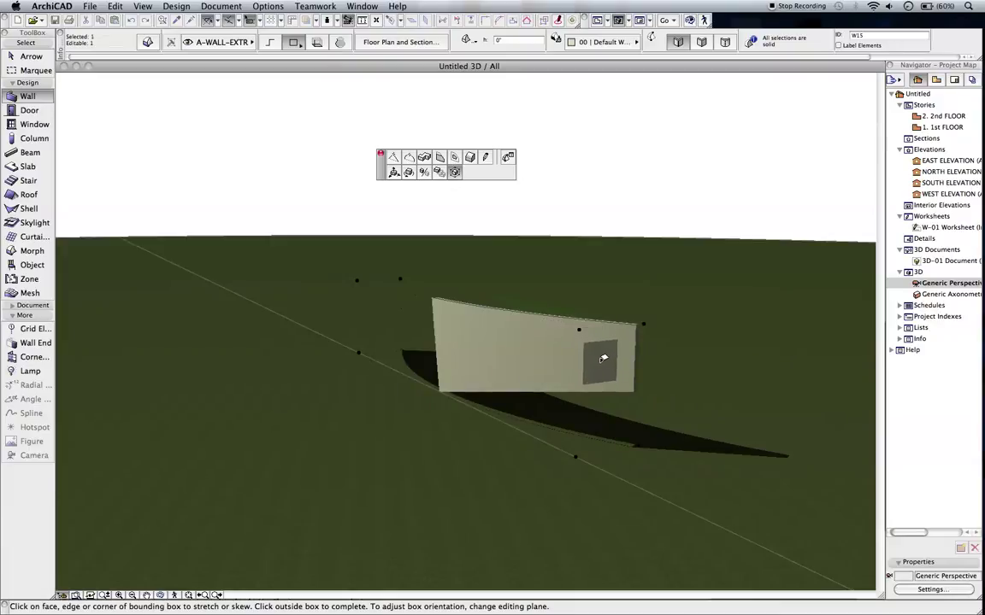
# Skew the bounding box's end face 15' straight up so the curved wall slopes, and finish the box edit
pyautogui.click(602, 359)
pyautogui.click(603, 359)
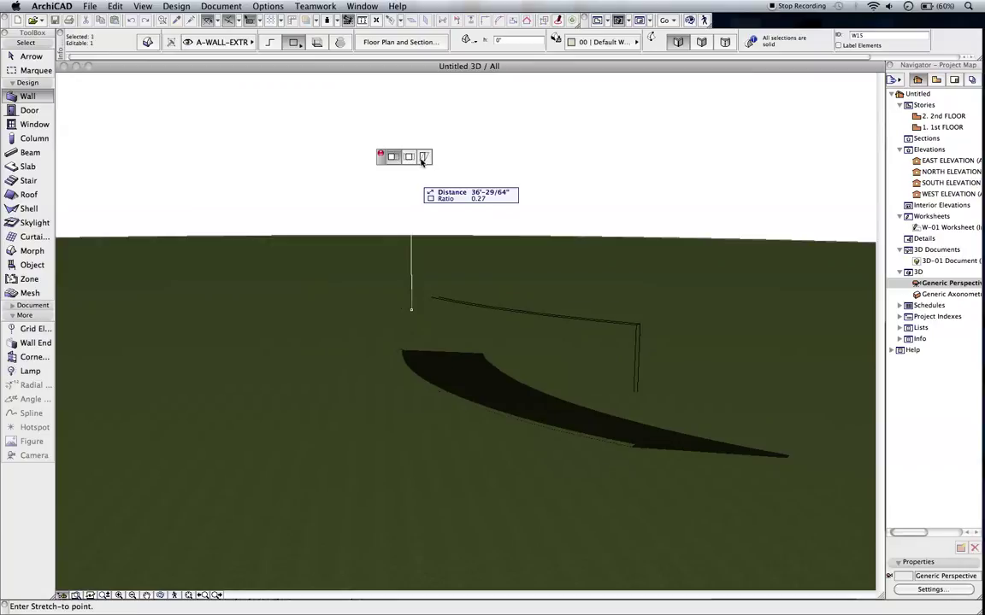
pyautogui.click(424, 159)
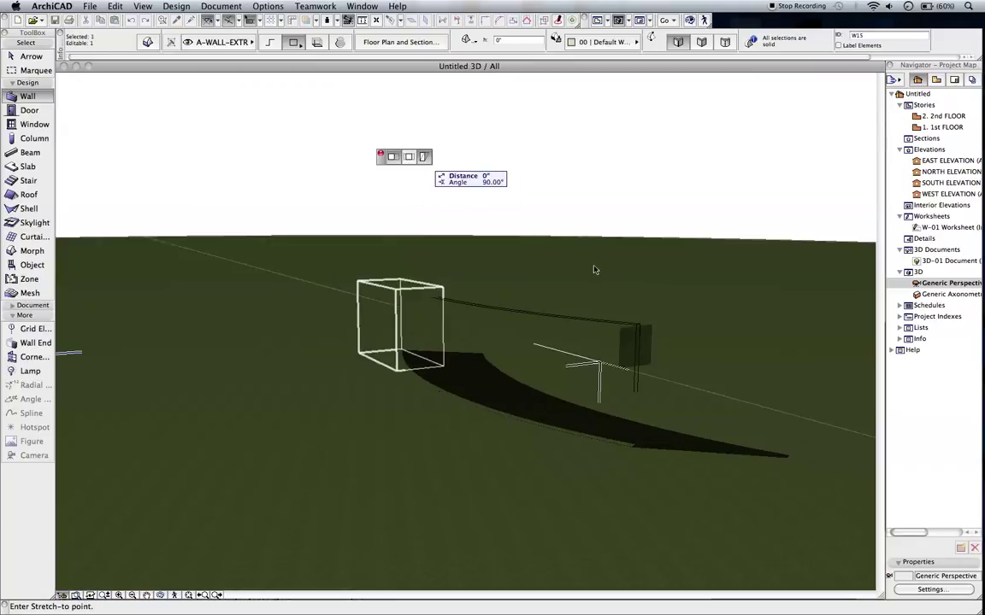
pyautogui.click(628, 340)
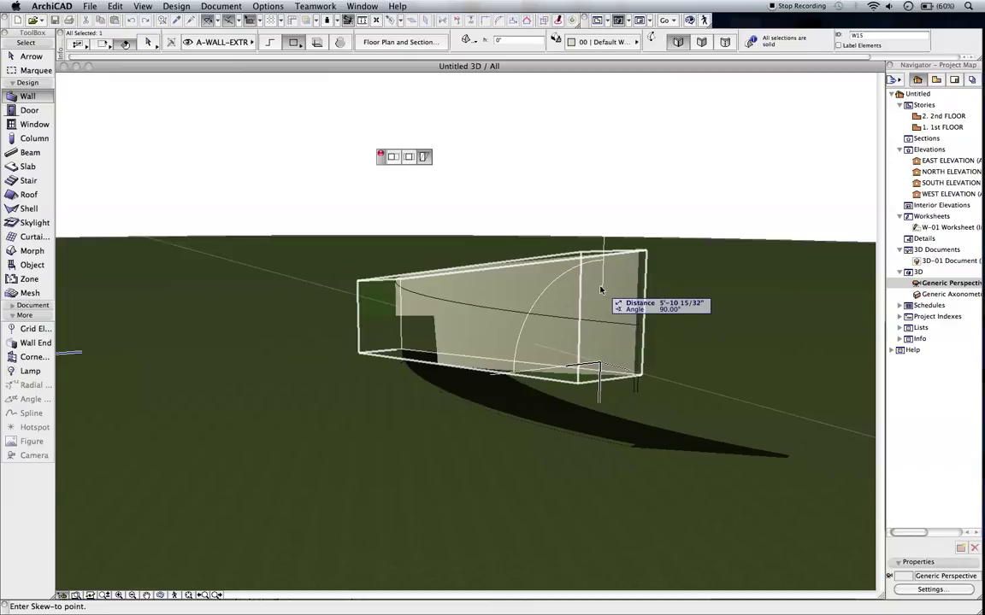
pyautogui.click(601, 291)
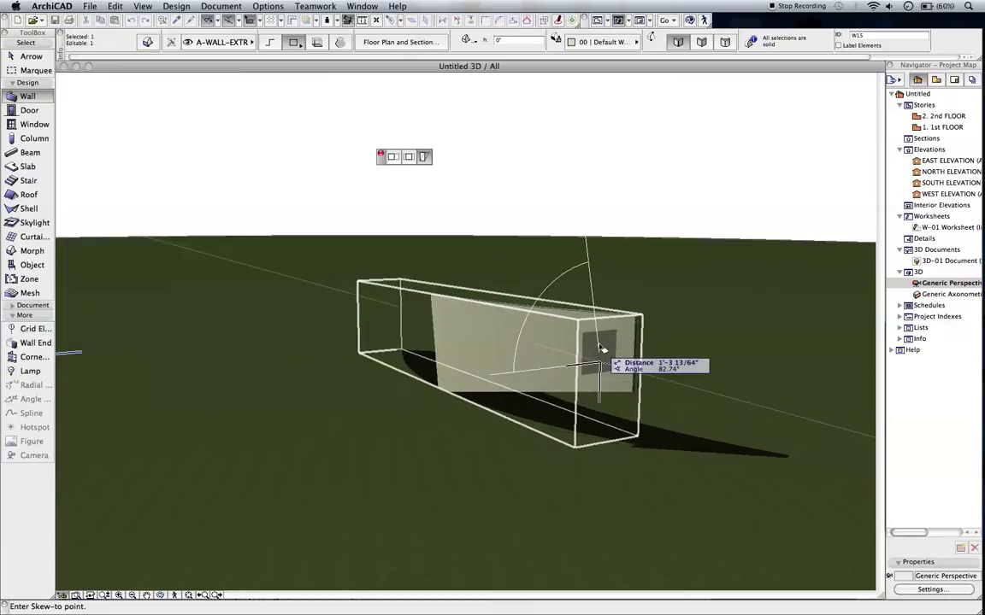
pyautogui.write('15')
pyautogui.press('Return')
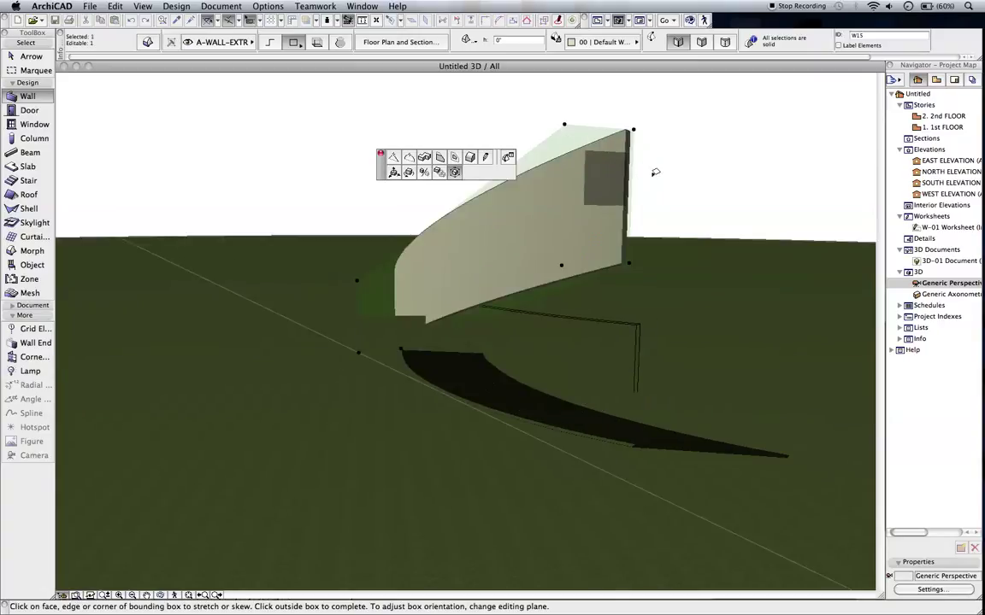
pyautogui.click(724, 173)
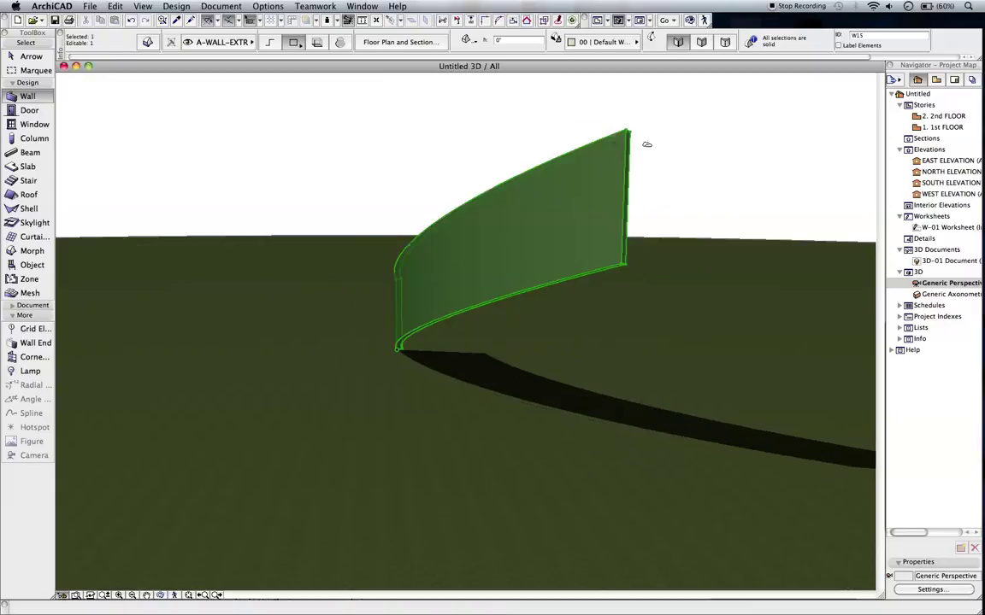
pyautogui.press('Escape')
# Apply the surface W Siding-04" H to only the large curved face of the sloped morph
pyautogui.moveTo(666, 176)
pyautogui.keyDown('shift'); pyautogui.mouseDown(button='middle')
pyautogui.moveTo(725, 187)
pyautogui.moveTo(709, 175)
pyautogui.moveTo(656, 176)
pyautogui.mouseUp(button='middle'); pyautogui.keyUp('shift')
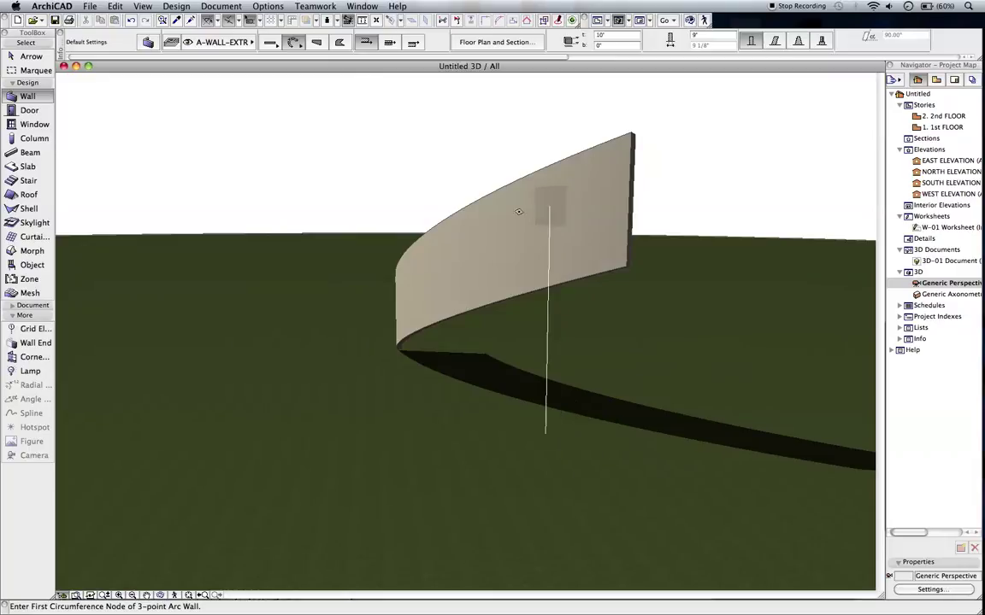
pyautogui.press('shift')
pyautogui.keyDown('shift'); pyautogui.click(524, 231); pyautogui.keyUp('shift')
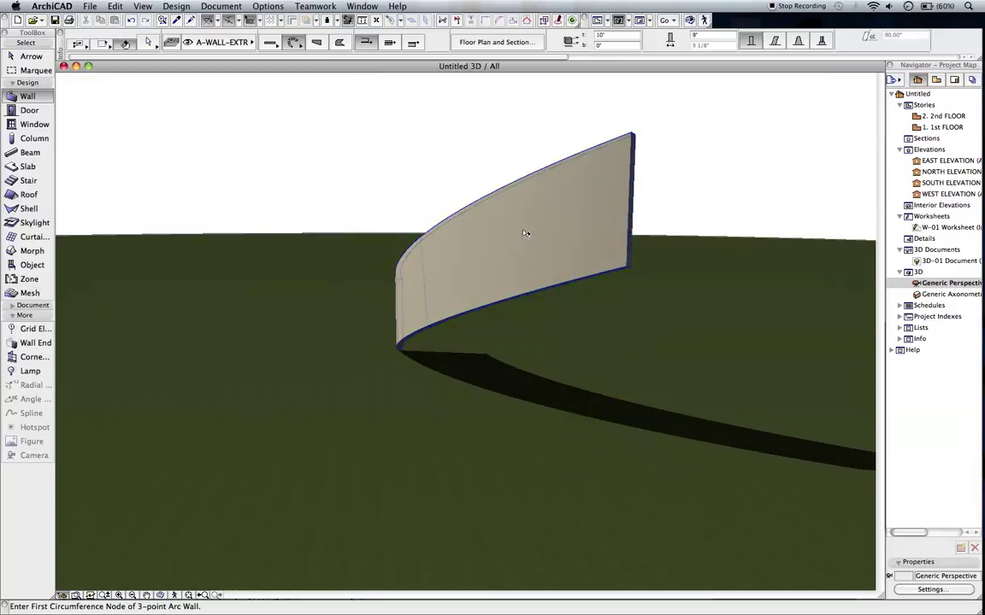
pyautogui.click(524, 233)
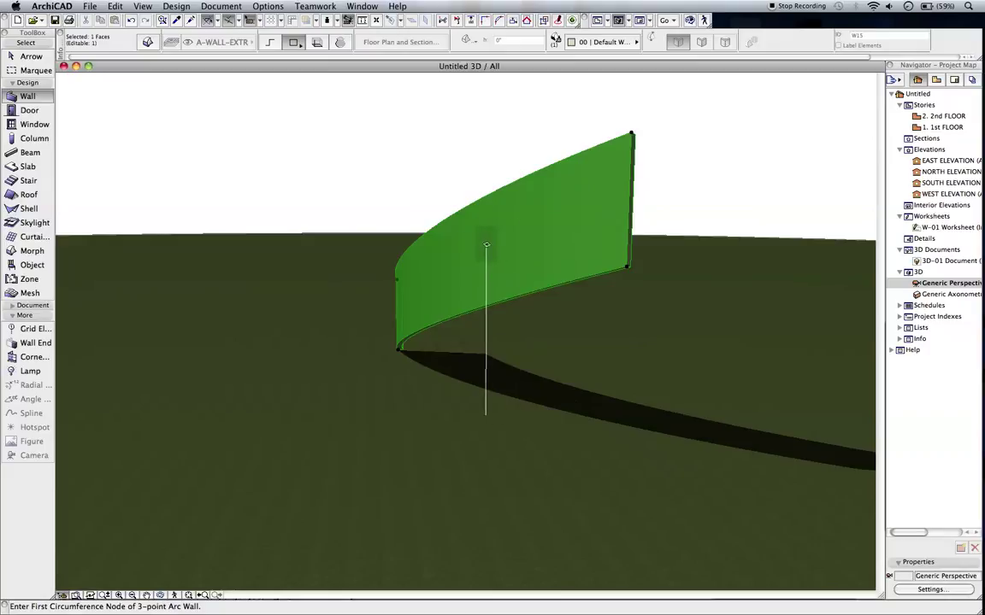
pyautogui.click(621, 43)
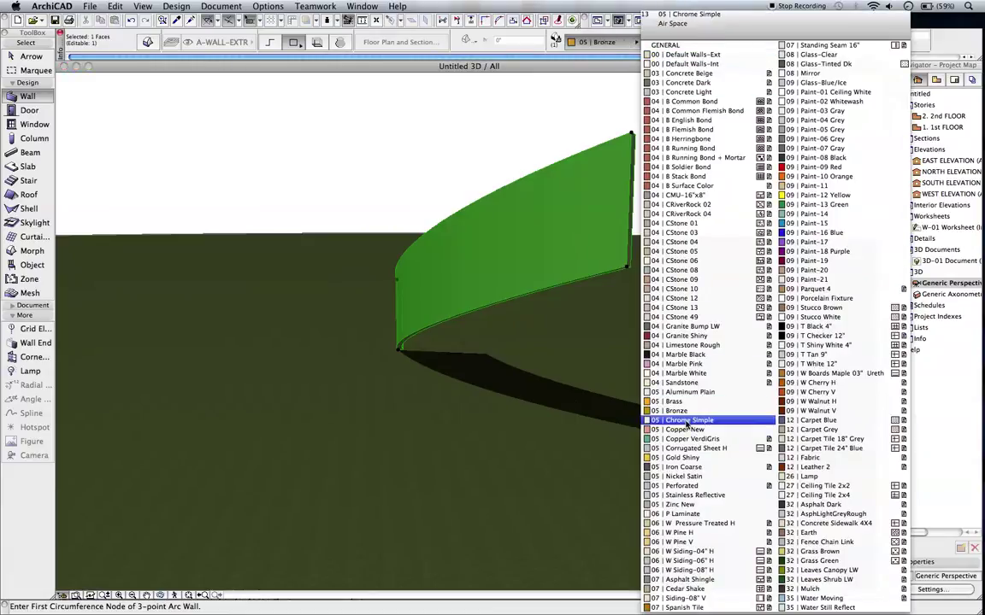
pyautogui.click(688, 552)
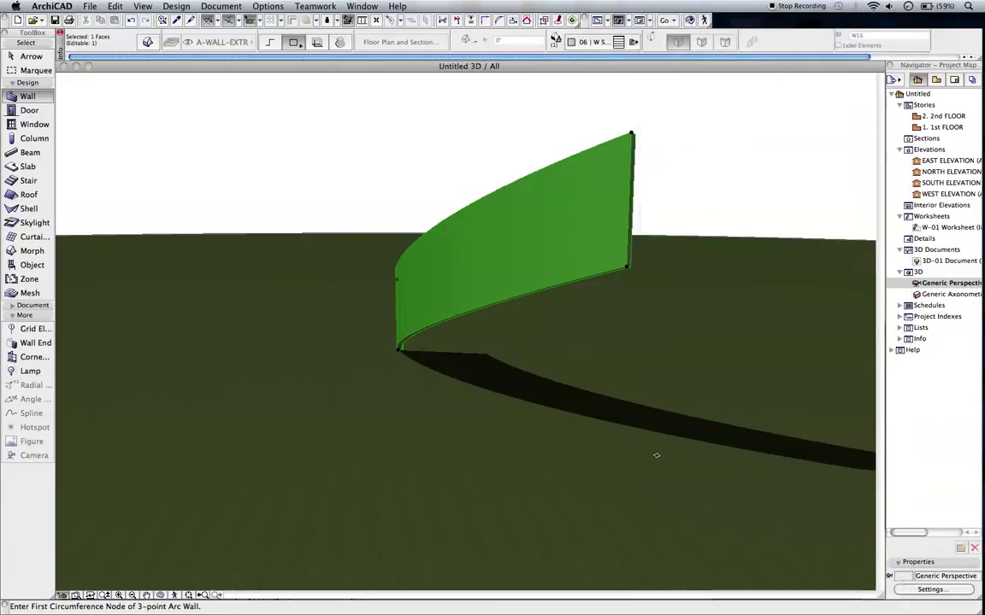
pyautogui.press('Escape')
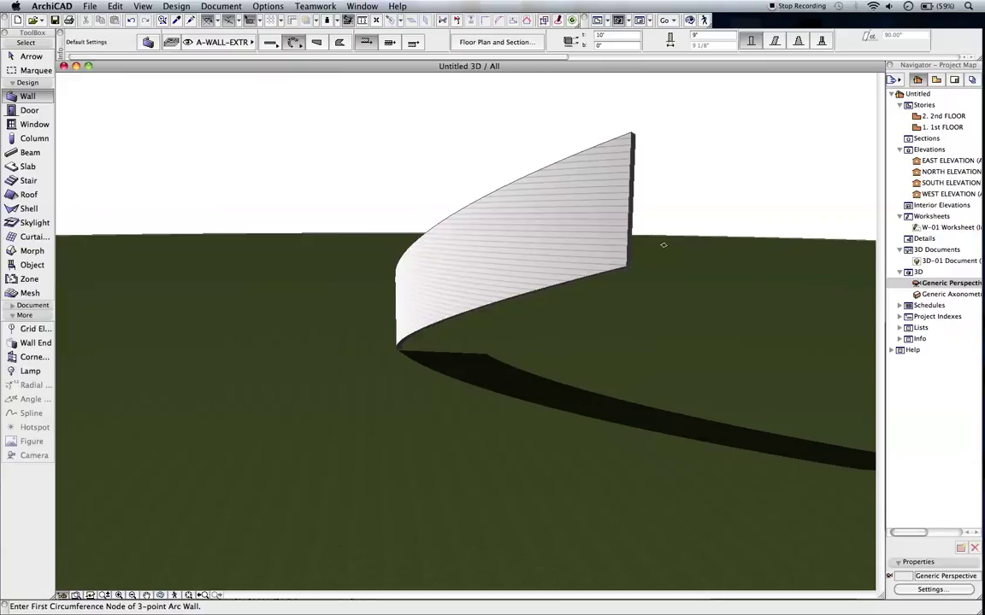
# In the South Elevation, place an angle dimension between the wall's sloped bottom edge and the ground line
pyautogui.doubleClick(934, 183)
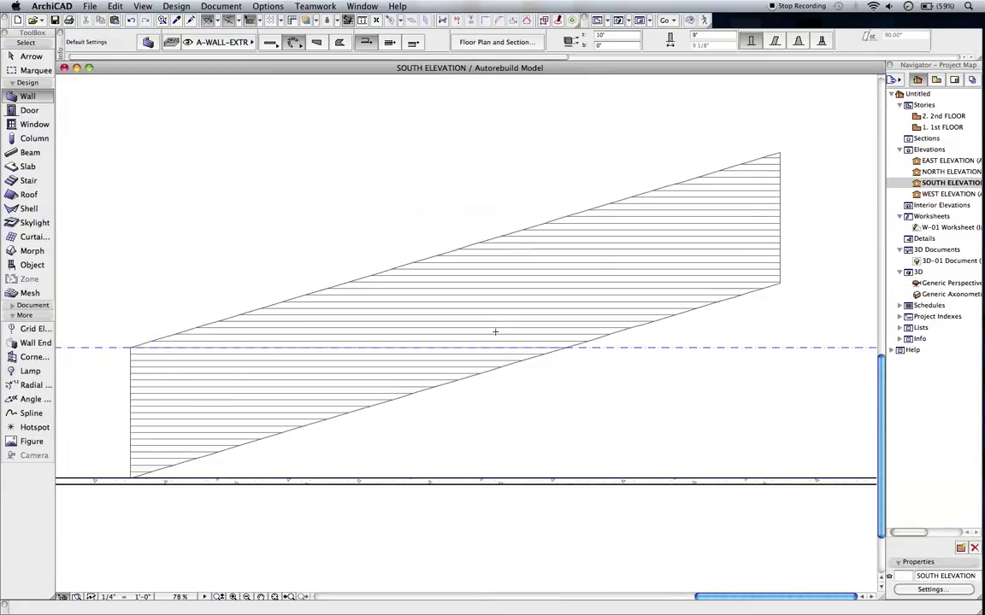
pyautogui.click(36, 399)
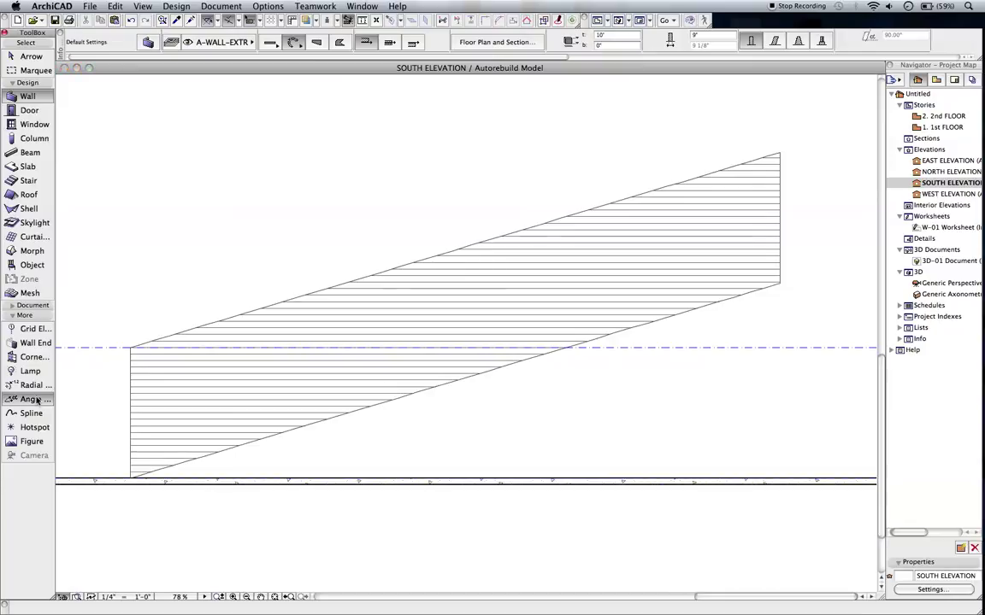
pyautogui.click(354, 411)
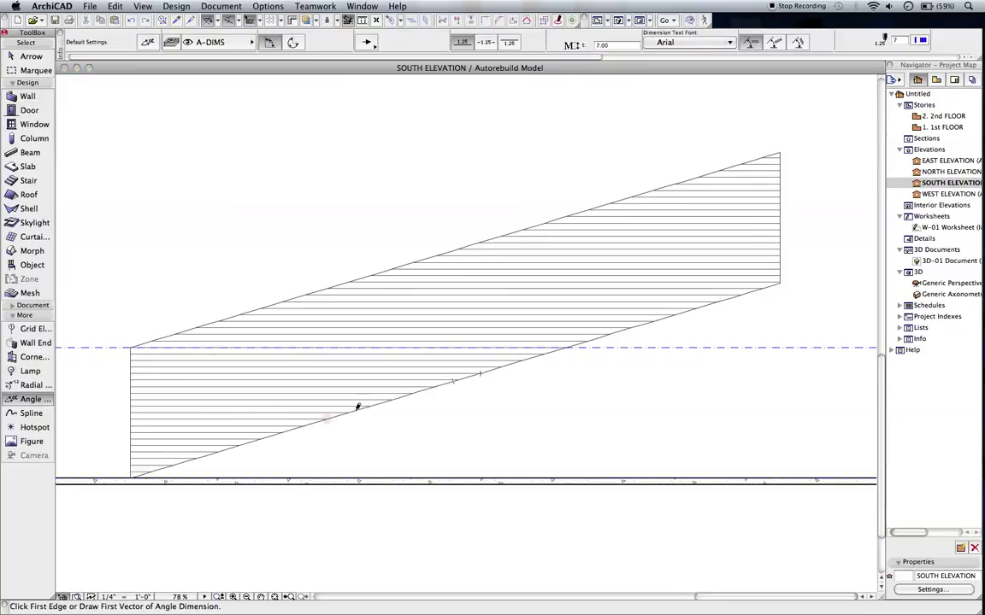
pyautogui.click(415, 392)
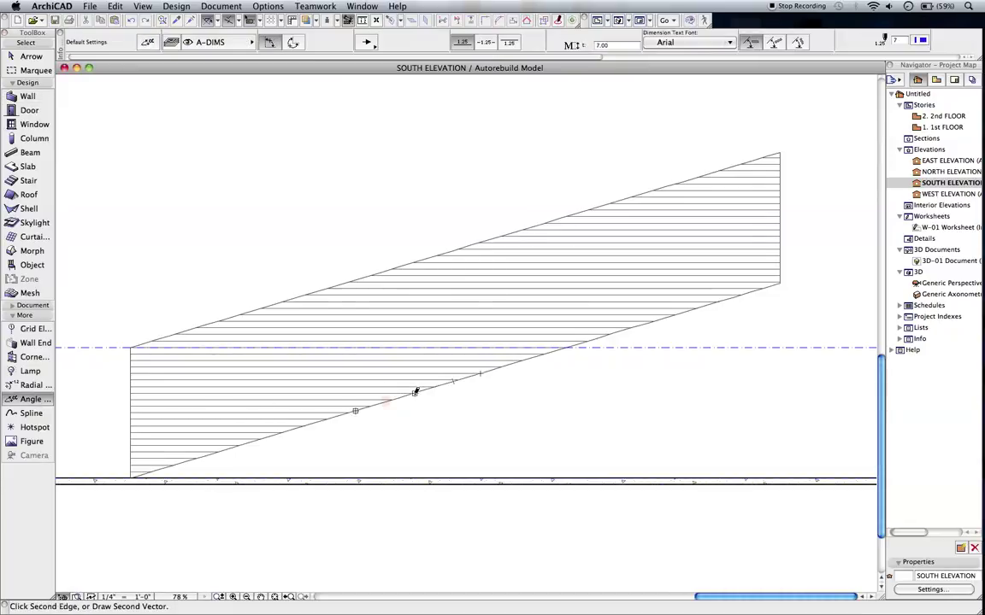
pyautogui.click(361, 479)
pyautogui.click(420, 479)
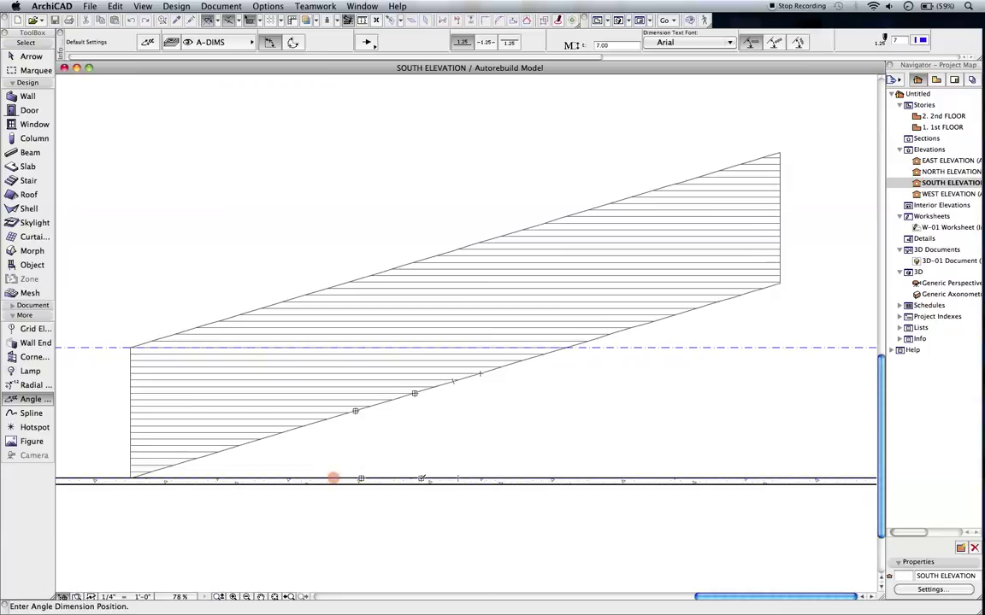
pyautogui.click(479, 427)
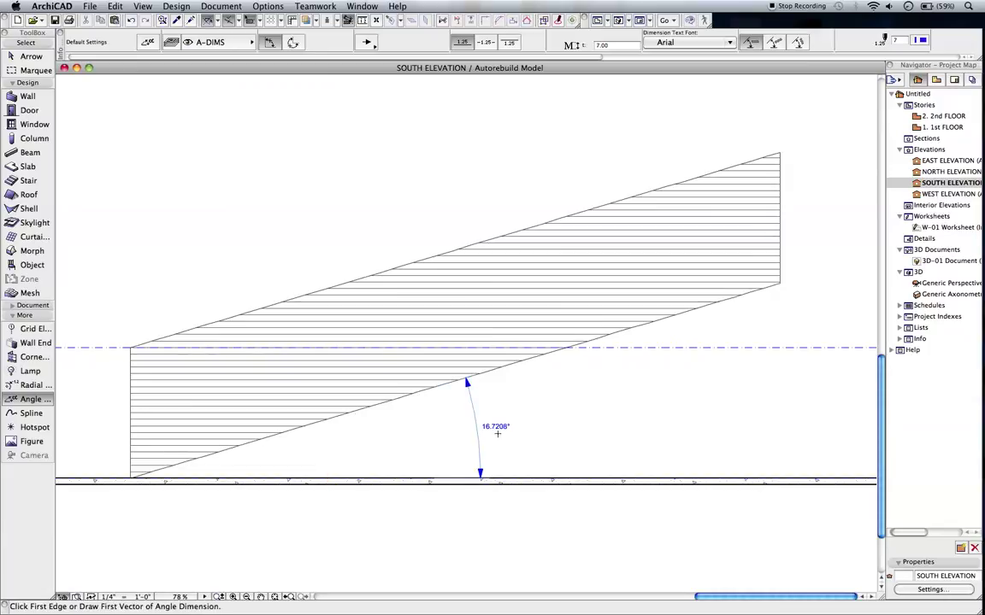
pyautogui.scroll(5, 497, 434)
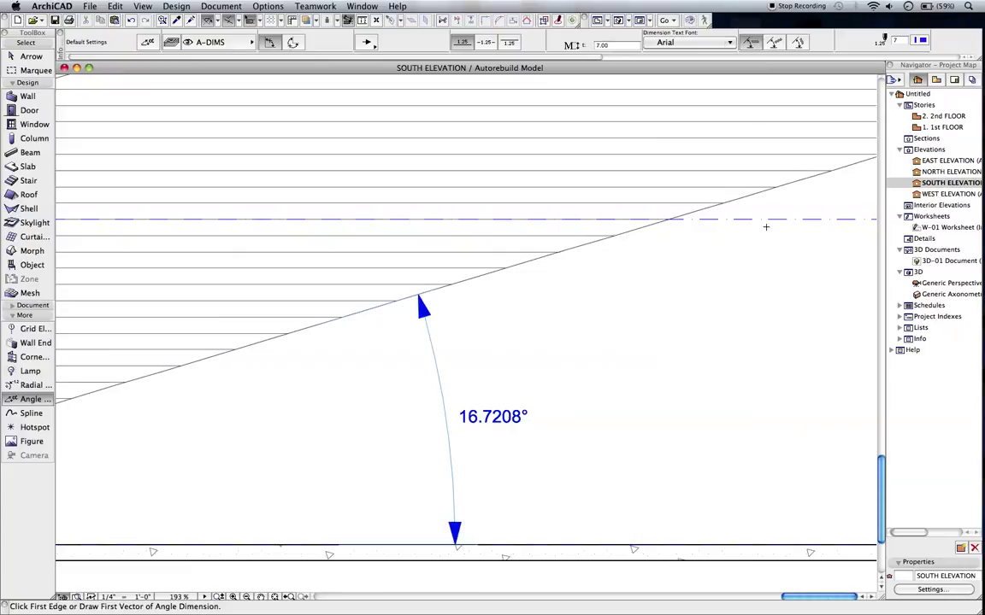
# Set the 3D window to a parallel projection Side view, with the camera facing the curved wall from the south
pyautogui.press('F3')
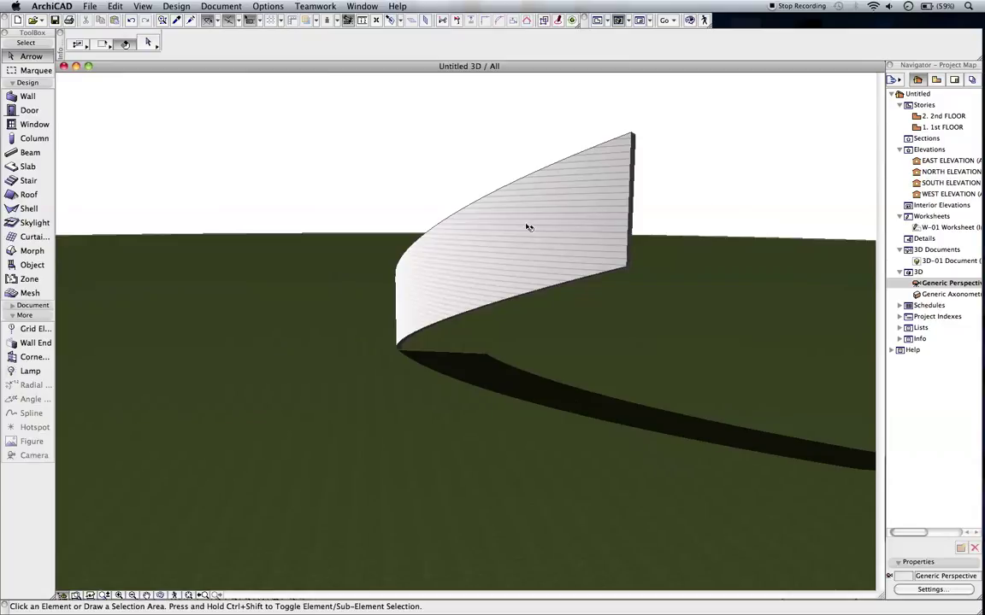
pyautogui.rightClick(694, 160)
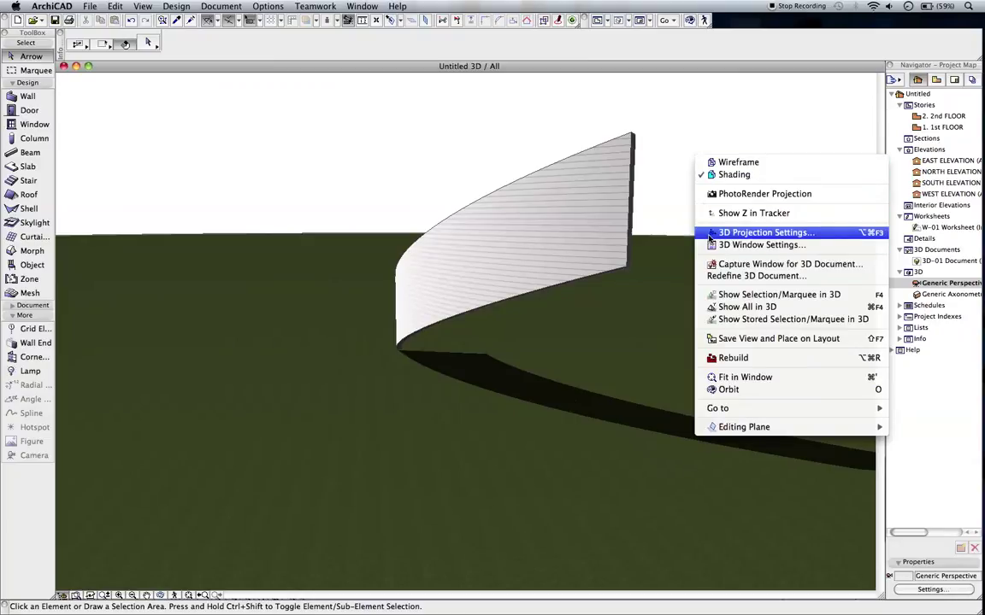
pyautogui.click(746, 234)
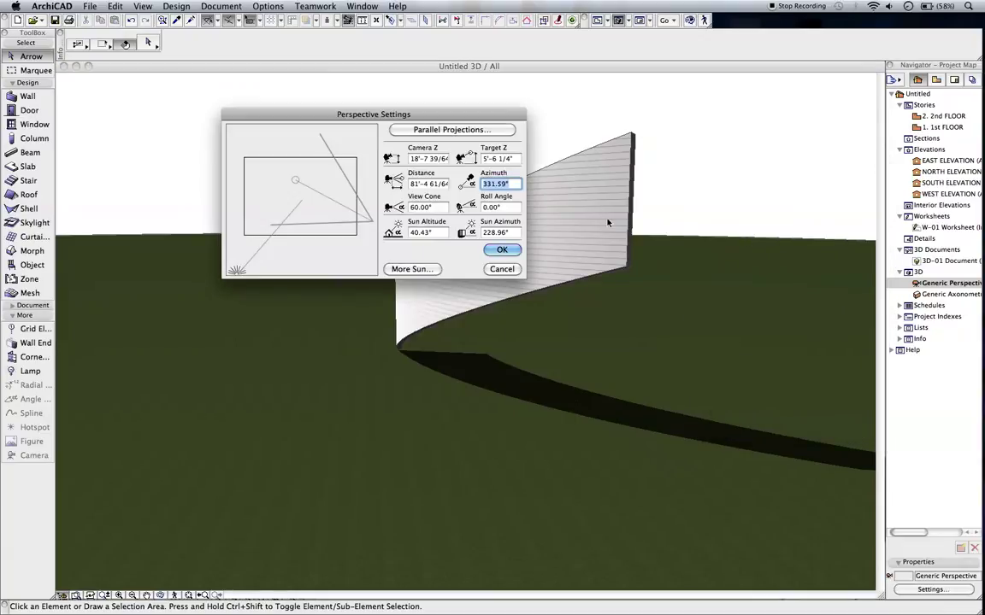
pyautogui.click(458, 130)
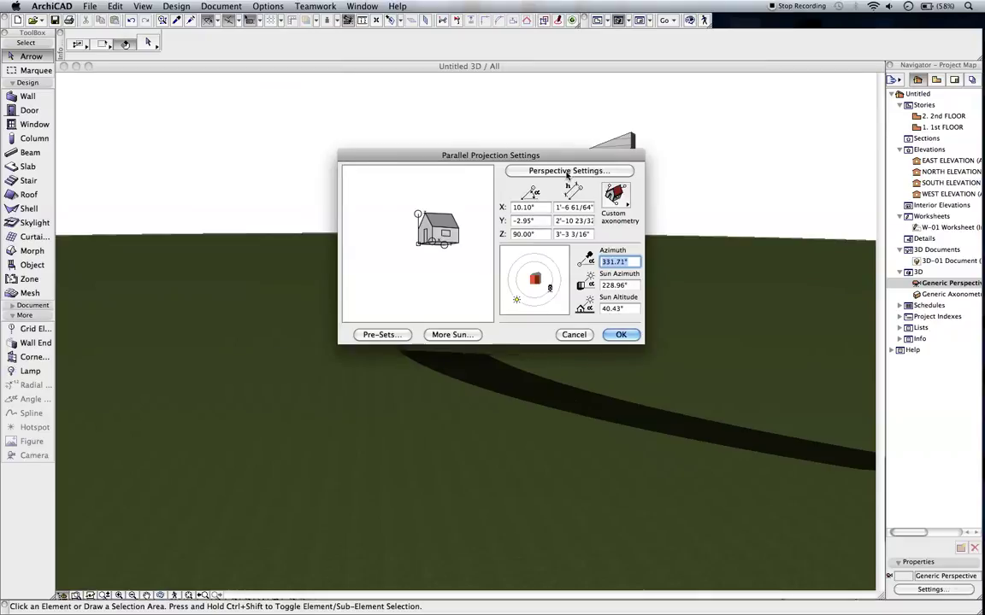
pyautogui.click(627, 200)
pyautogui.moveTo(629, 201); pyautogui.dragTo(645, 235)
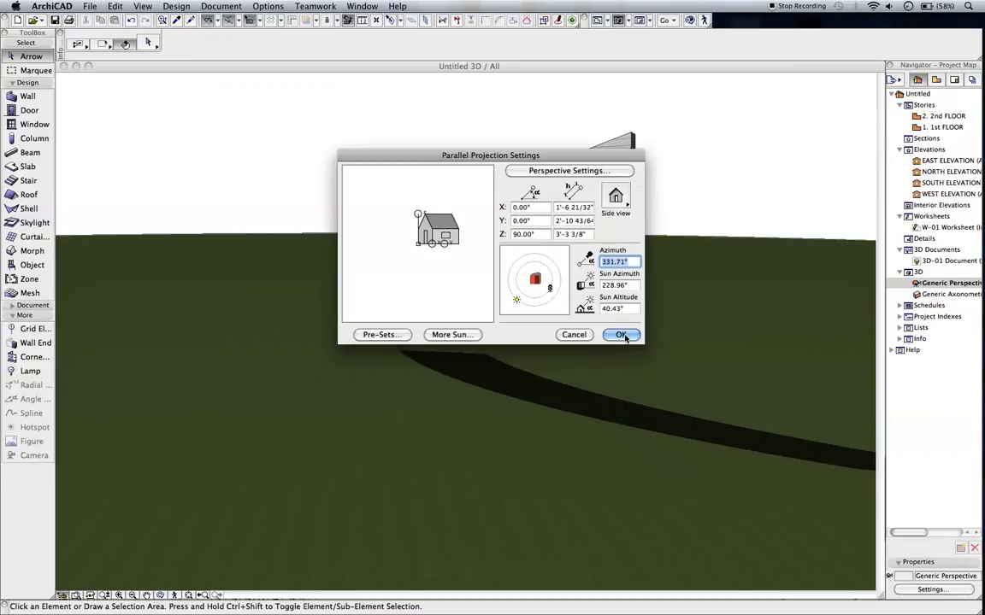
pyautogui.click(535, 299)
pyautogui.click(620, 335)
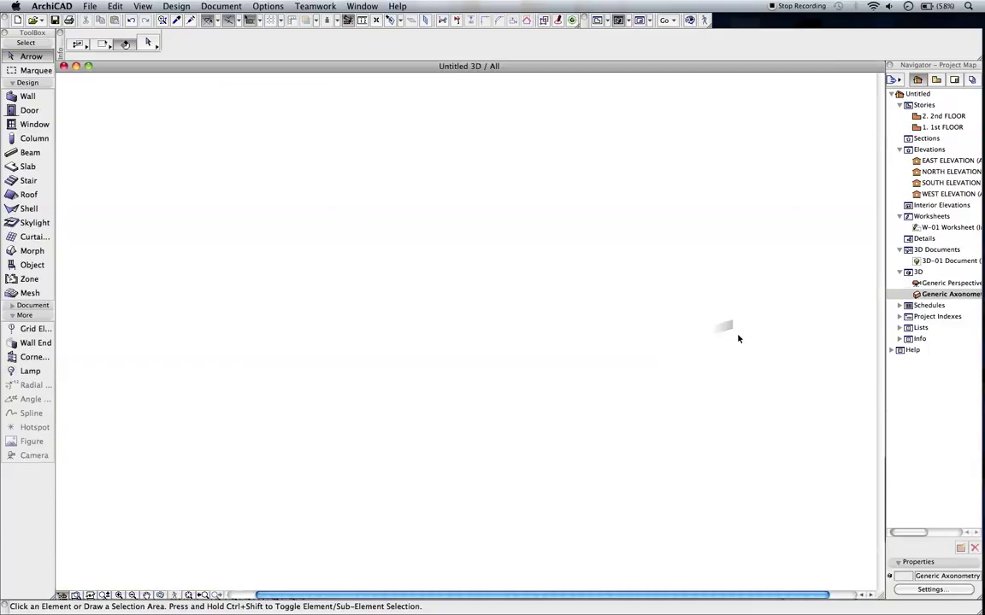
# Set the 3D texture direction on the sloped wall morph's large curved face numerically to an angle of 16.72°
pyautogui.scroll(3, 739, 336)
pyautogui.keyDown('shift'); pyautogui.moveTo(727, 355); pyautogui.dragTo(576, 390, button='middle'); pyautogui.keyUp('shift')
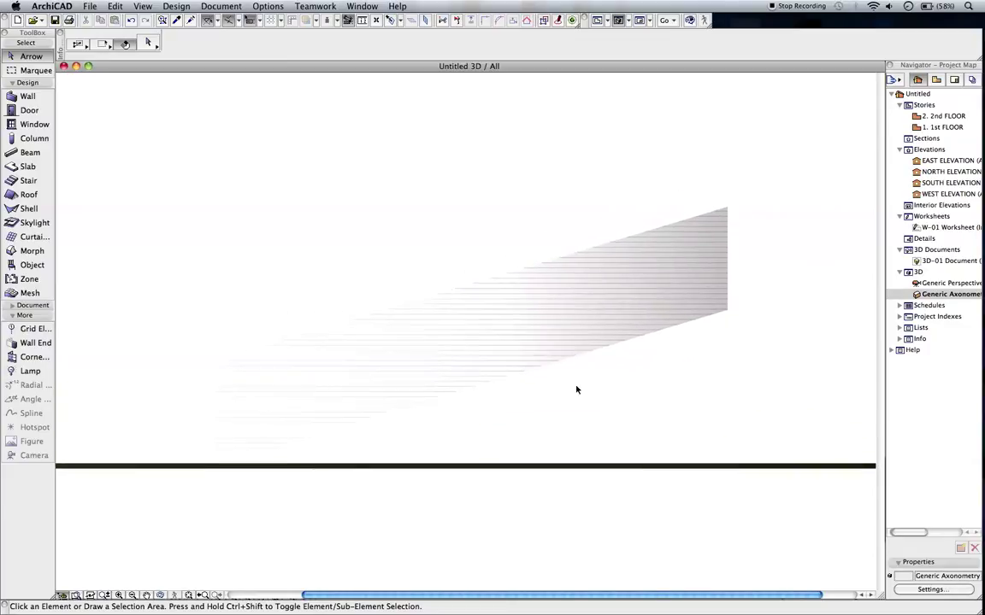
pyautogui.click(532, 326)
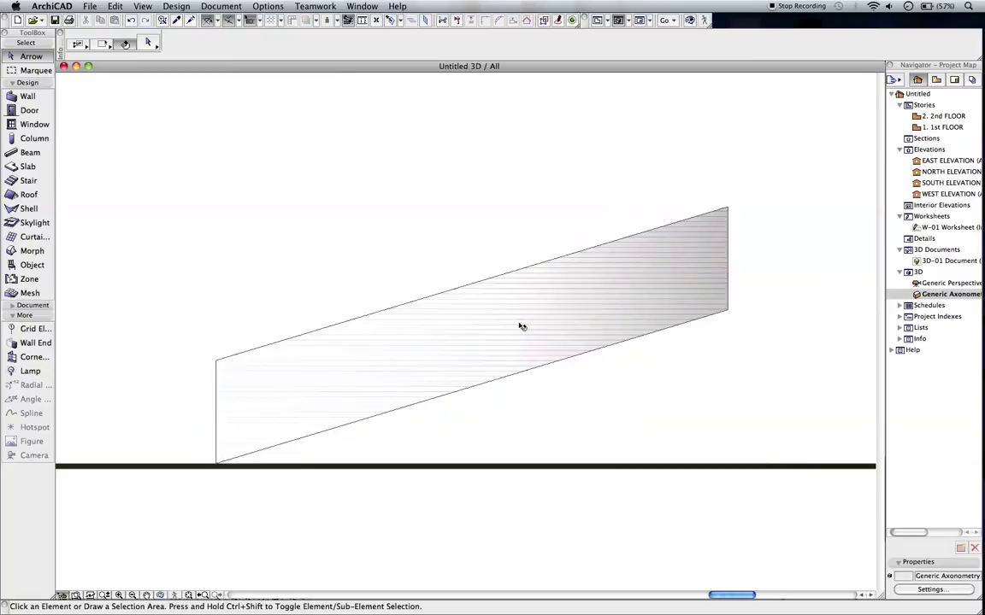
pyautogui.click(522, 326)
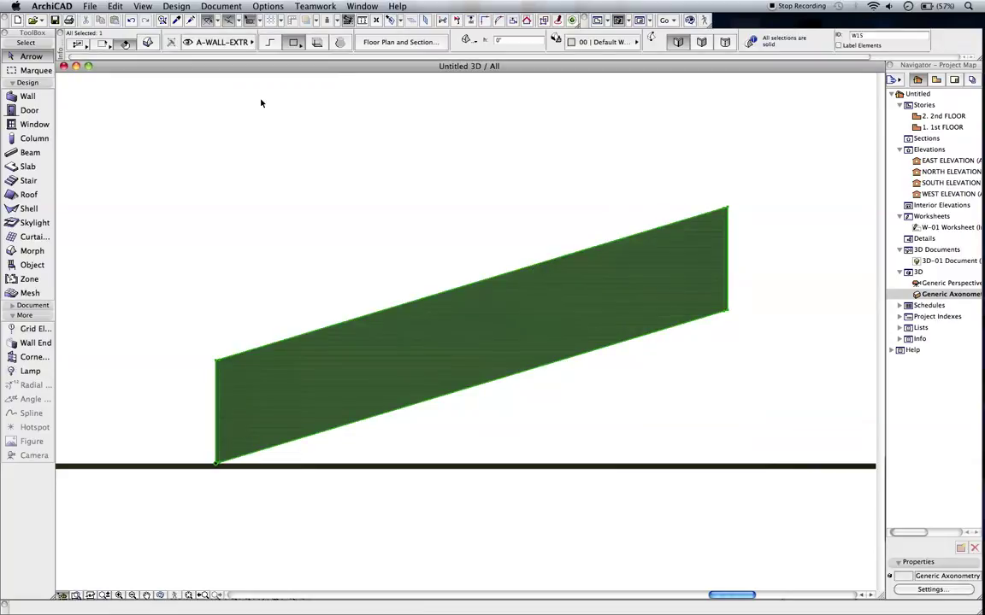
pyautogui.click(175, 7)
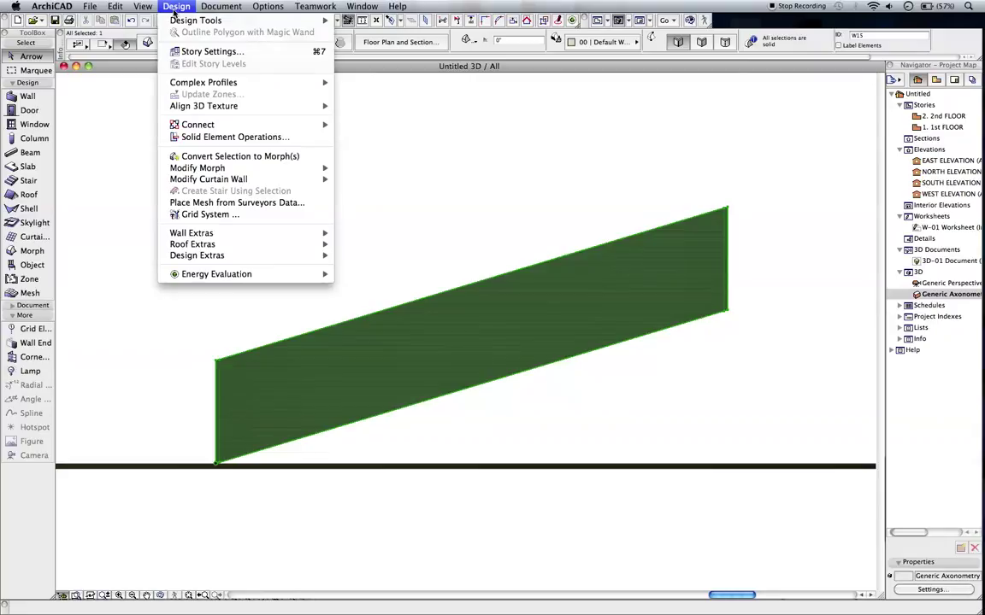
pyautogui.moveTo(202, 108)
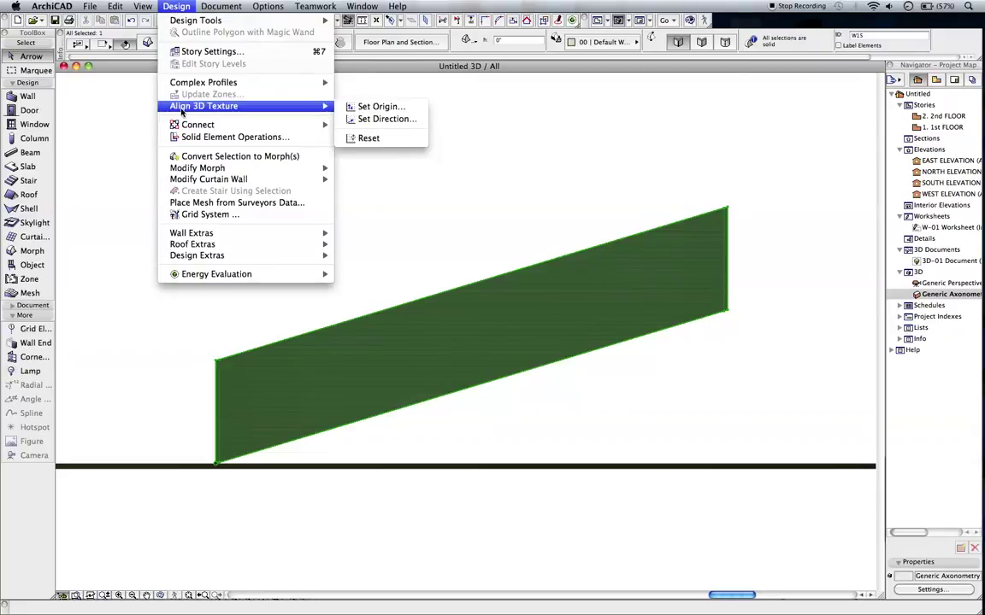
pyautogui.click(396, 125)
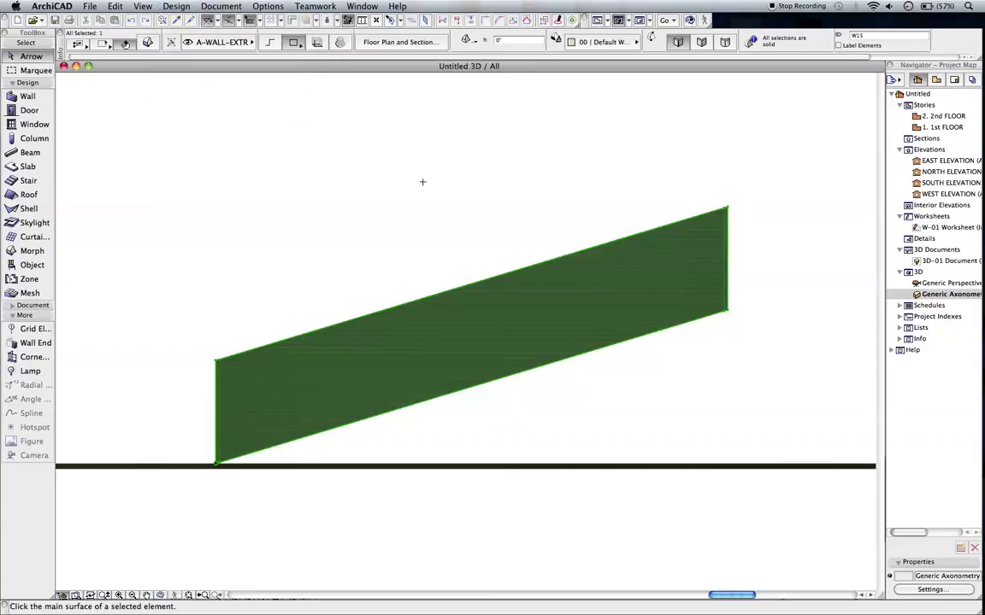
pyautogui.click(470, 336)
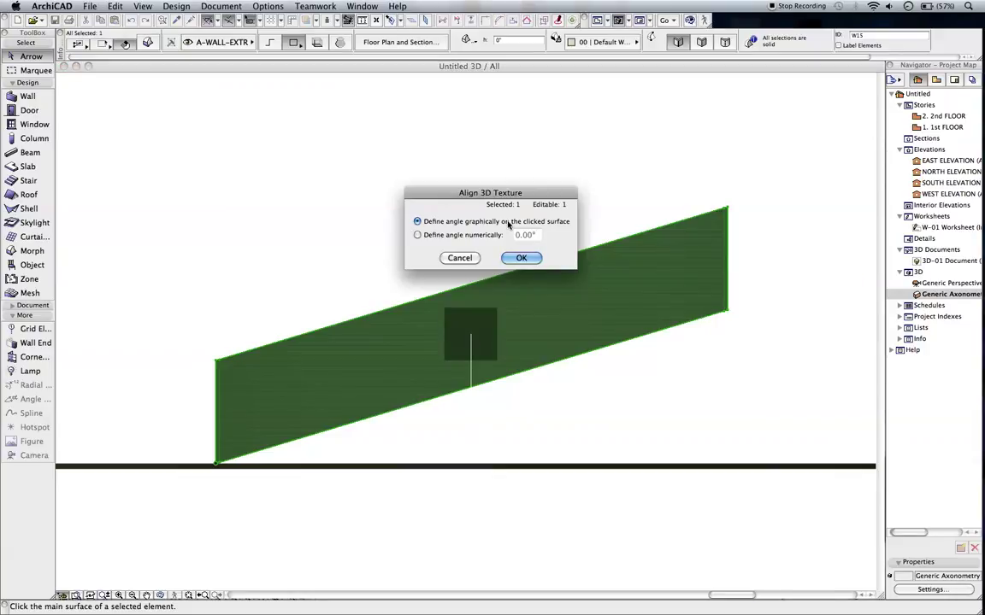
pyautogui.click(441, 239)
pyautogui.write('16.72')
pyautogui.click(520, 258)
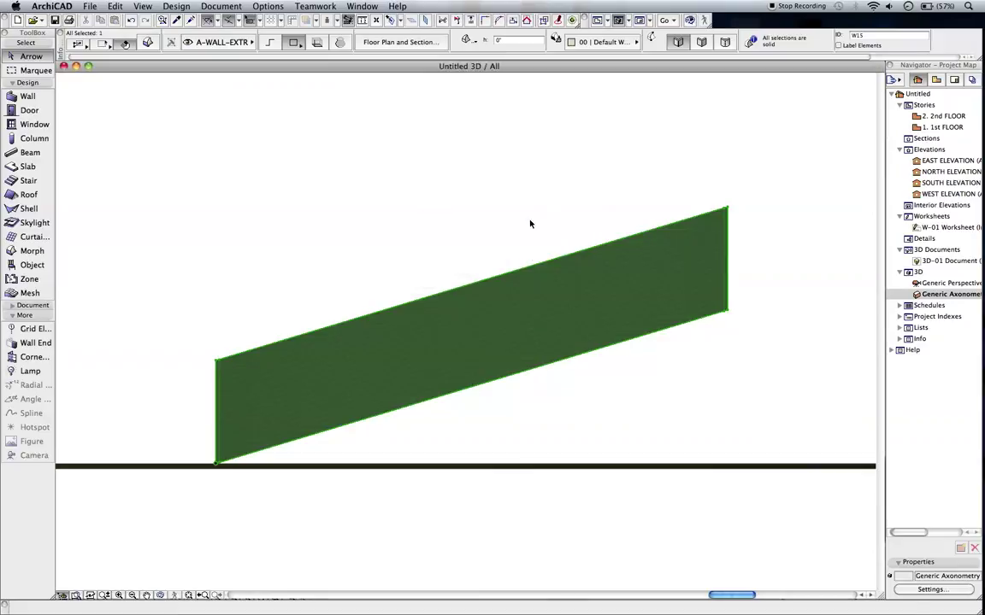
pyautogui.click(530, 226)
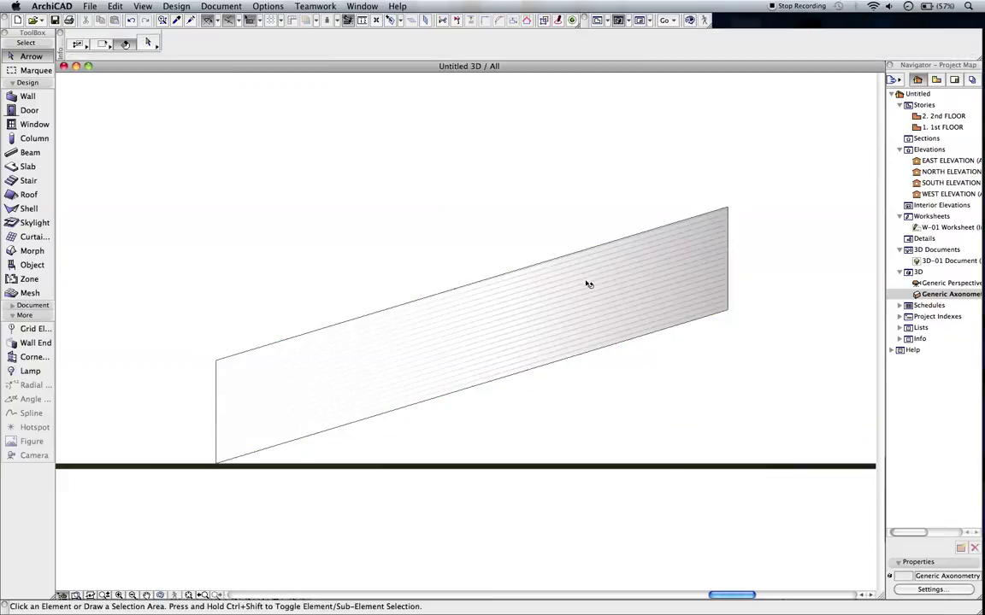
# Check the siding lines against the wall's sloped edges in the 3D side view and in the South Elevation
pyautogui.scroll(10, 586, 285)
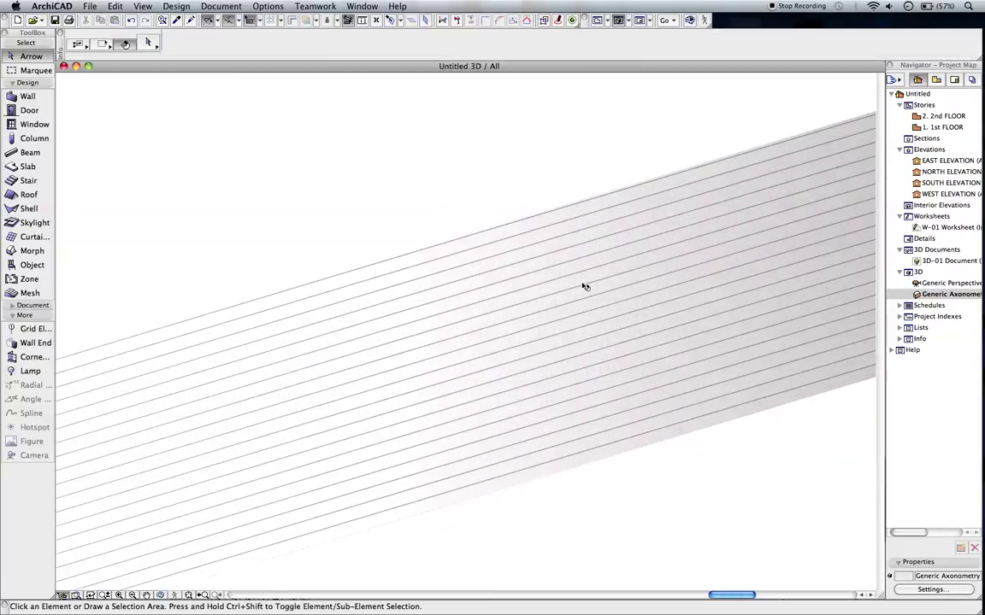
pyautogui.scroll(2, 583, 286)
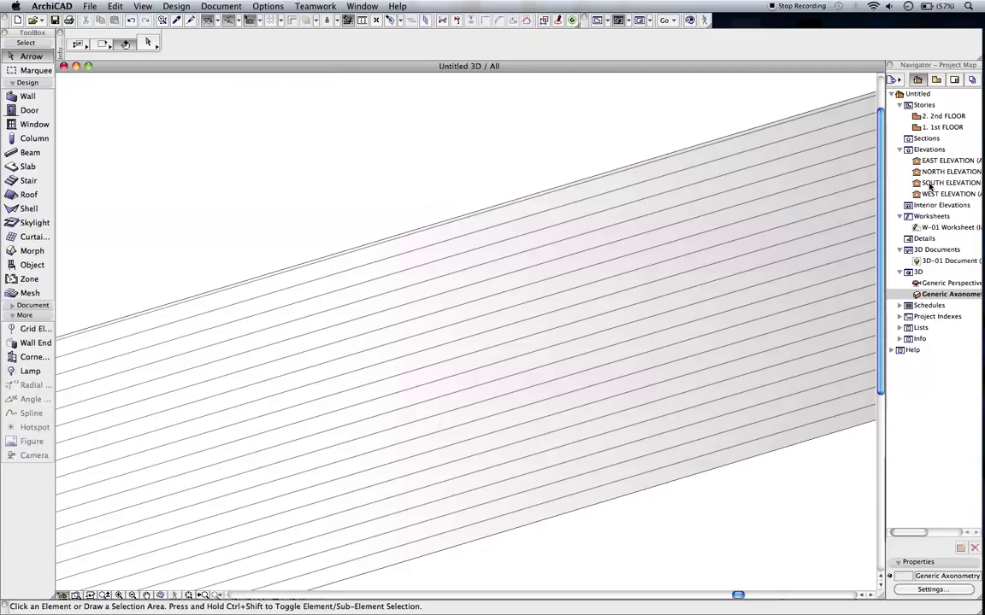
pyautogui.doubleClick(931, 183)
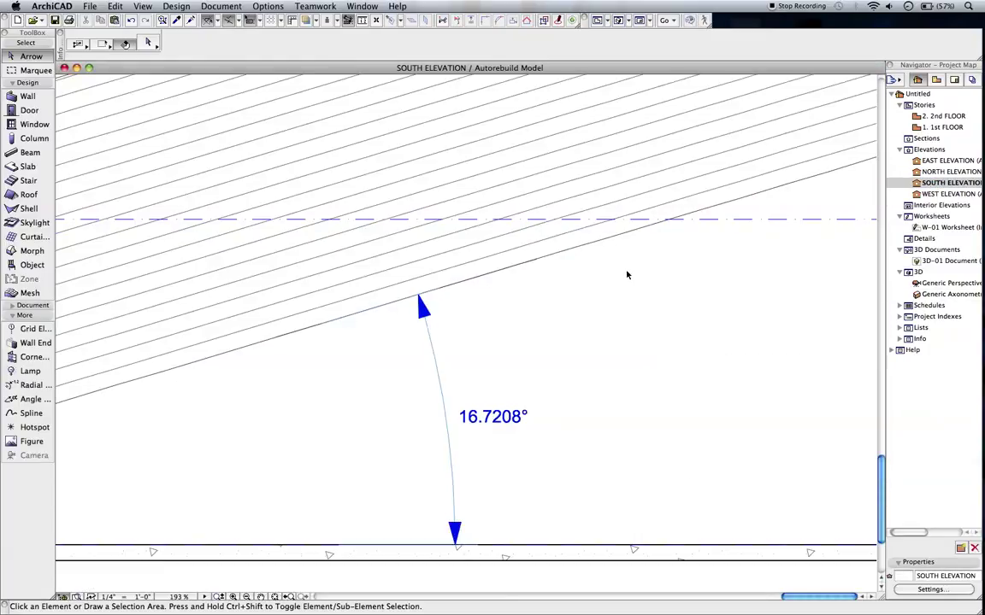
pyautogui.scroll(-8, 627, 274)
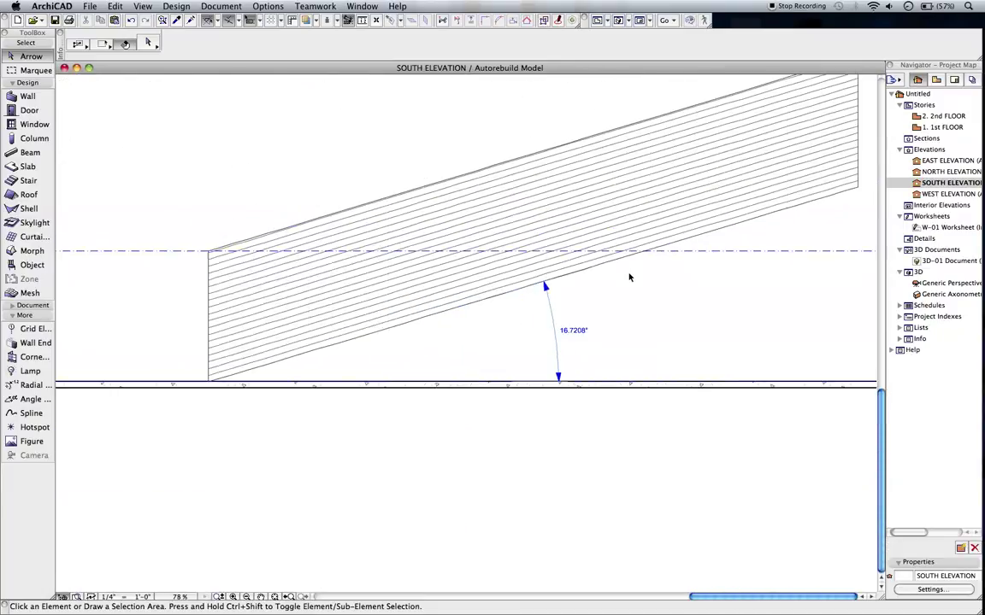
pyautogui.moveTo(639, 277); pyautogui.dragTo(555, 327, button='middle')
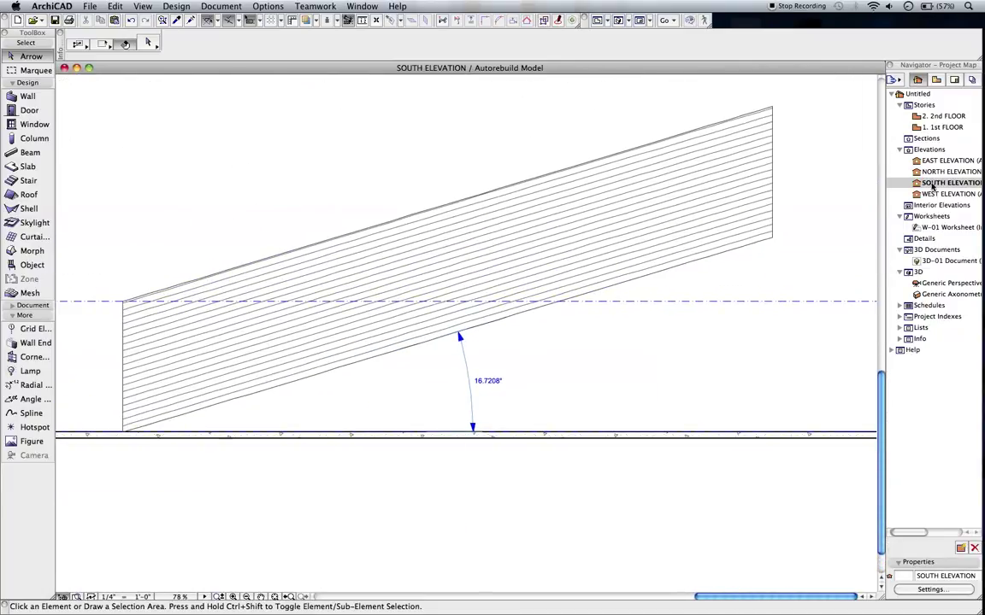
# Review the sloped wall in the North, West and East elevations, and open the W-01 Worksheet
pyautogui.doubleClick(936, 171)
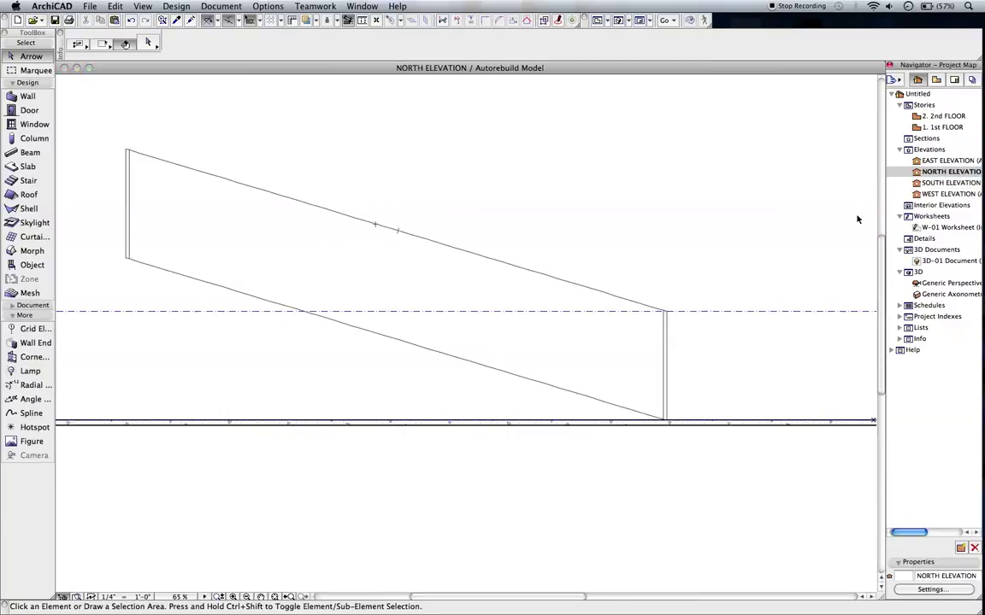
pyautogui.doubleClick(948, 194)
pyautogui.moveTo(511, 242)
pyautogui.mouseDown(button='middle')
pyautogui.moveTo(583, 213)
pyautogui.moveTo(726, 203)
pyautogui.moveTo(709, 304)
pyautogui.mouseUp(button='middle')
pyautogui.scroll(3, 725, 204)
pyautogui.scroll(-5, 725, 206)
pyautogui.doubleClick(943, 161)
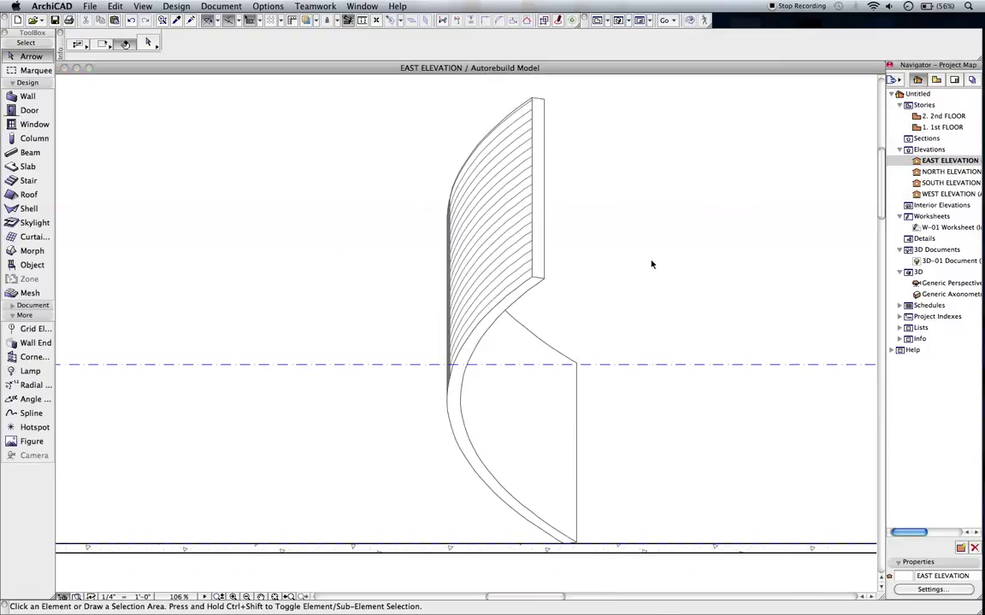
pyautogui.doubleClick(929, 228)
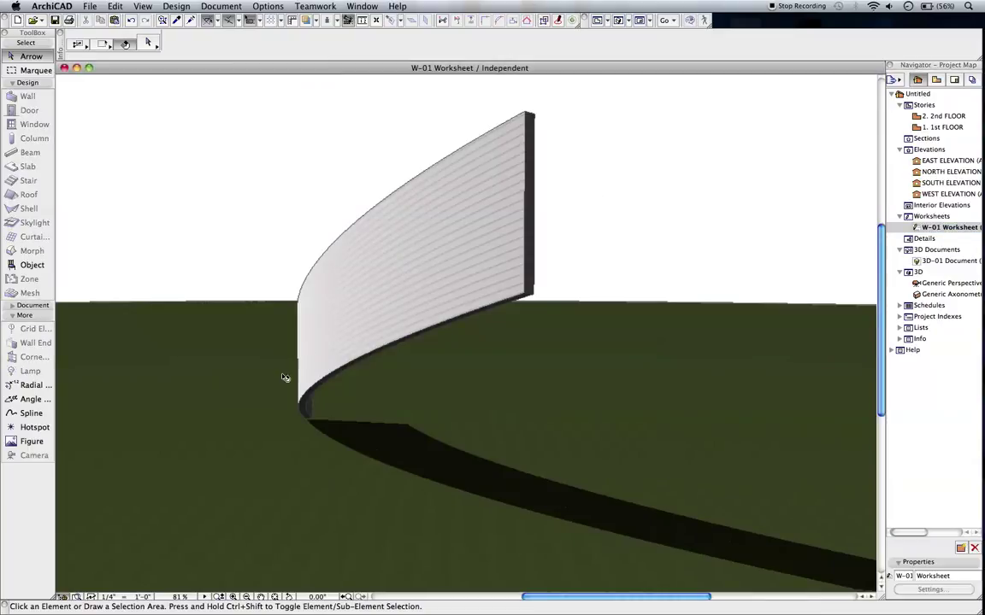